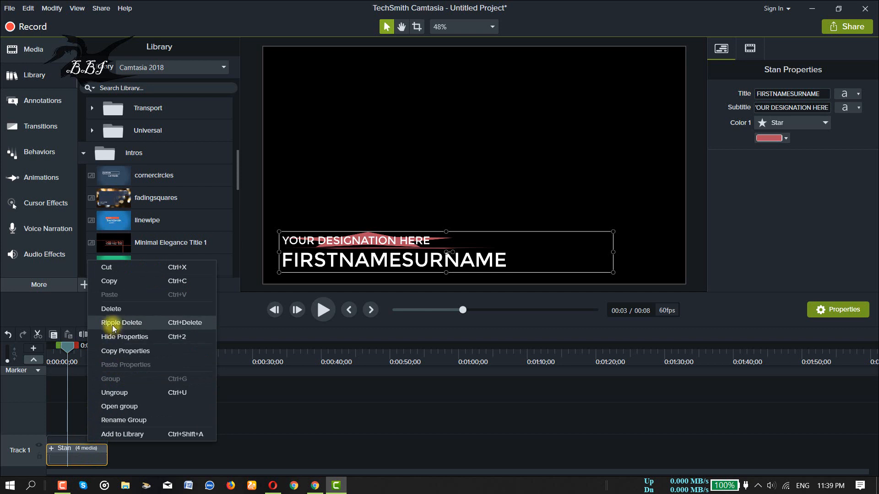
Delete the Stan clip from the timeline and place the linewipe intro from the library on the canvas
{"action": "left_click", "coordinate": [112, 311]}
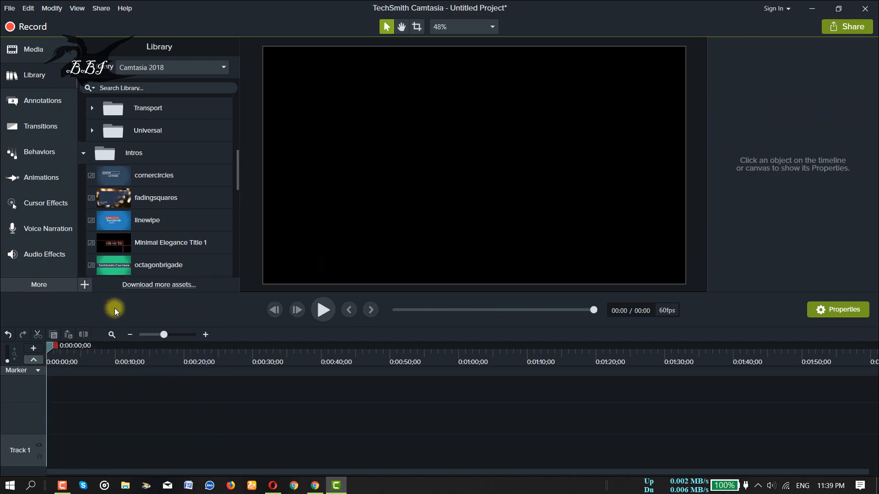
{"action": "left_click_drag", "start_coordinate": [143, 220], "coordinate": [379, 167]}
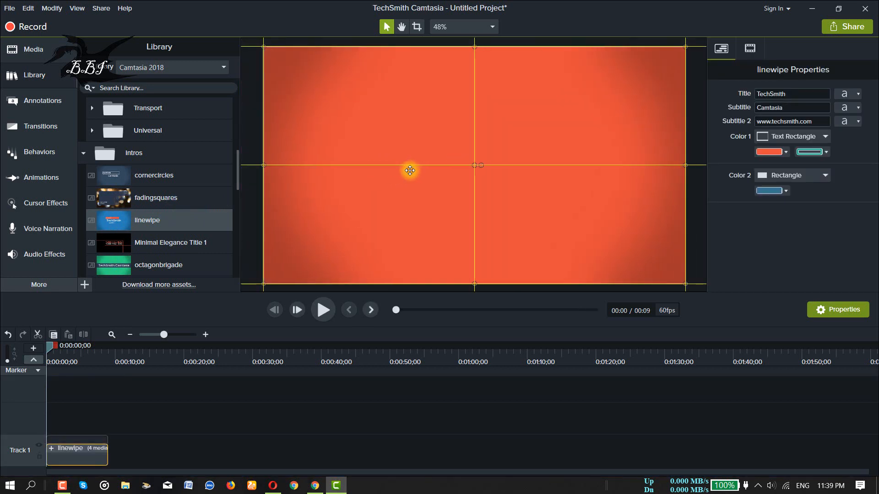
Preview the linewipe intro and look through the other intros in the library
{"action": "left_click", "coordinate": [323, 310]}
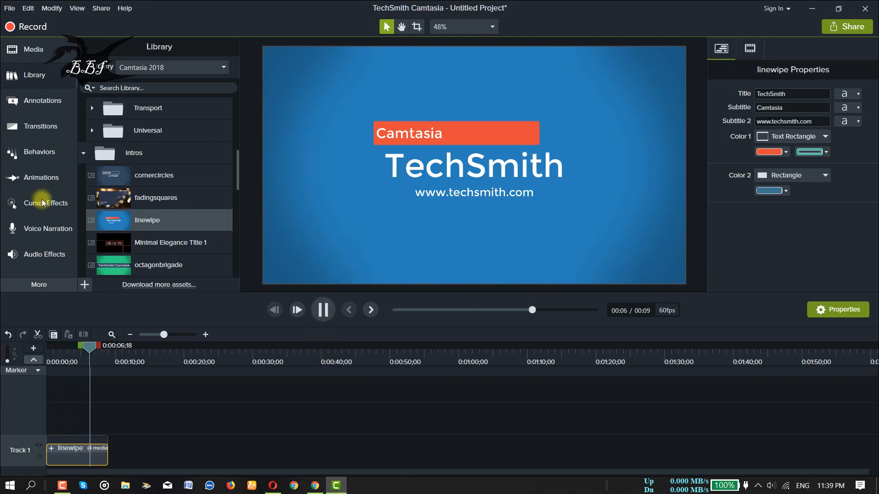
{"action": "key", "text": "space"}
{"action": "scroll", "coordinate": [108, 222], "scroll_direction": "down", "scroll_amount": 2}
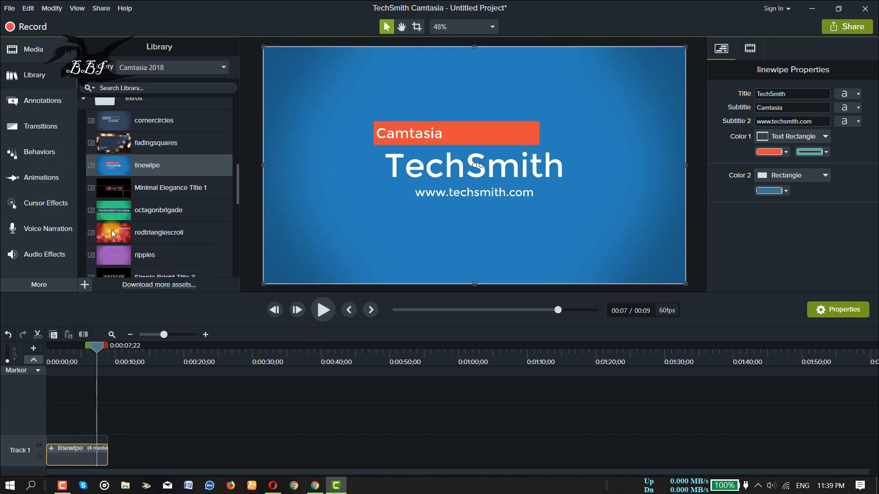
{"action": "scroll", "coordinate": [109, 223], "scroll_direction": "down", "scroll_amount": 3}
{"action": "scroll", "coordinate": [125, 242], "scroll_direction": "down", "scroll_amount": 3}
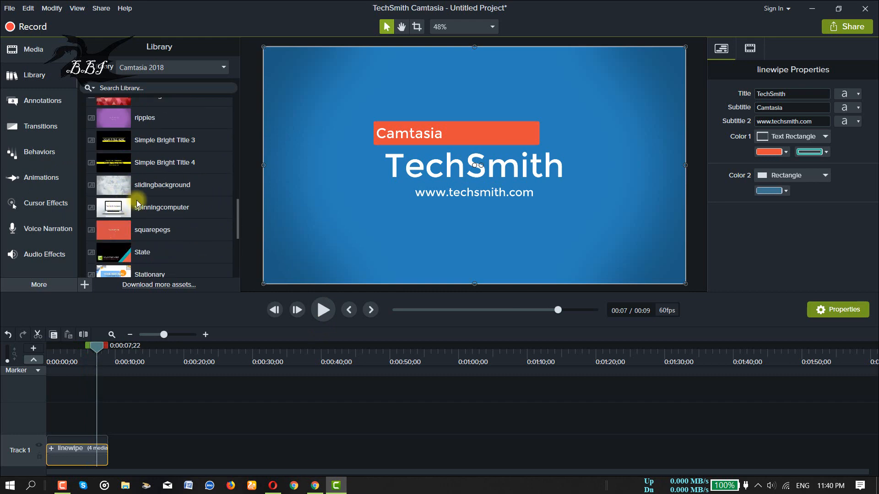
Set the linewipe intro's title to "ddddddSmith", its subtitle to "nnnnnnn" and its second subtitle to "hhfghdghdhg"
{"action": "left_click", "coordinate": [415, 138]}
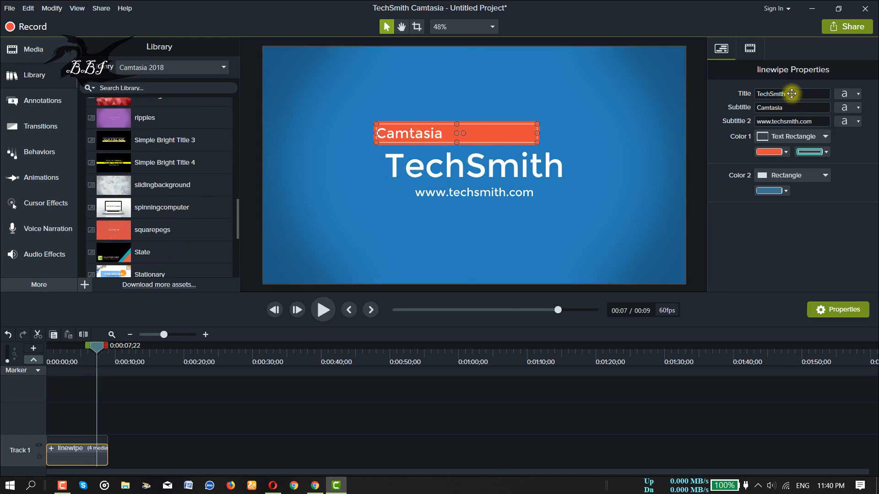
{"action": "left_click", "coordinate": [449, 142]}
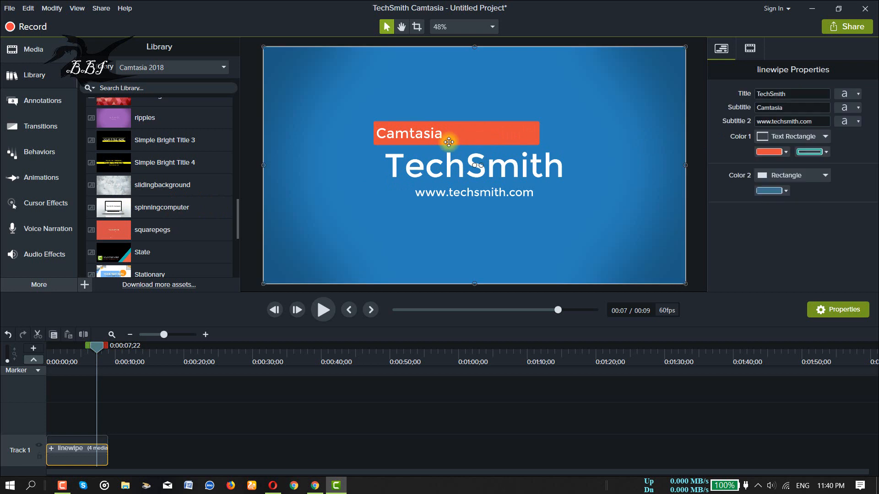
{"action": "double_click", "coordinate": [788, 94]}
{"action": "left_click_drag", "start_coordinate": [802, 110], "coordinate": [754, 111]}
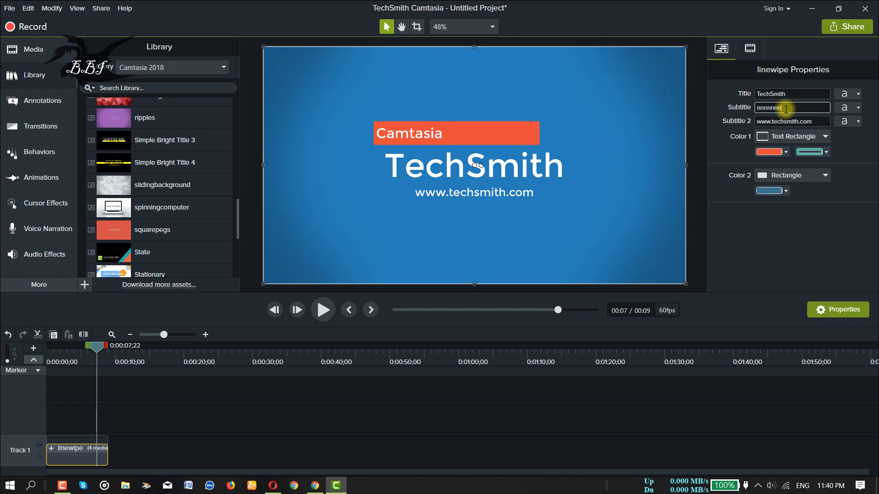
{"action": "left_click", "coordinate": [795, 93]}
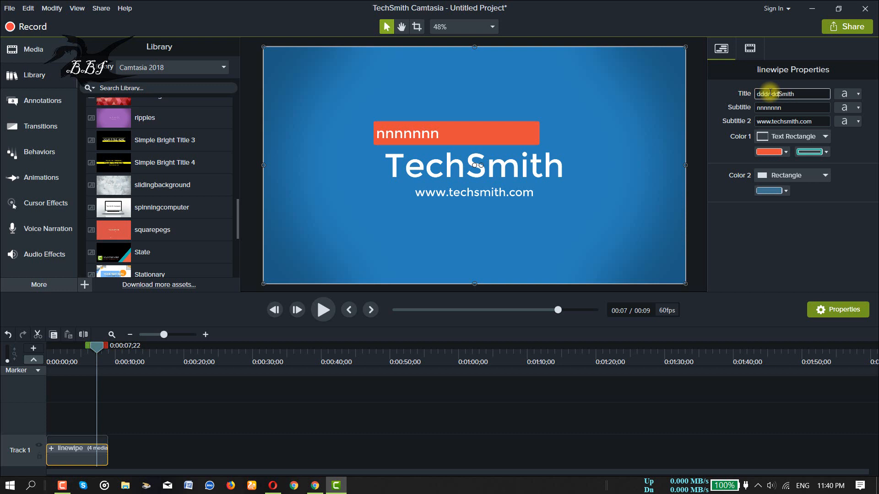
{"action": "left_click", "coordinate": [810, 122]}
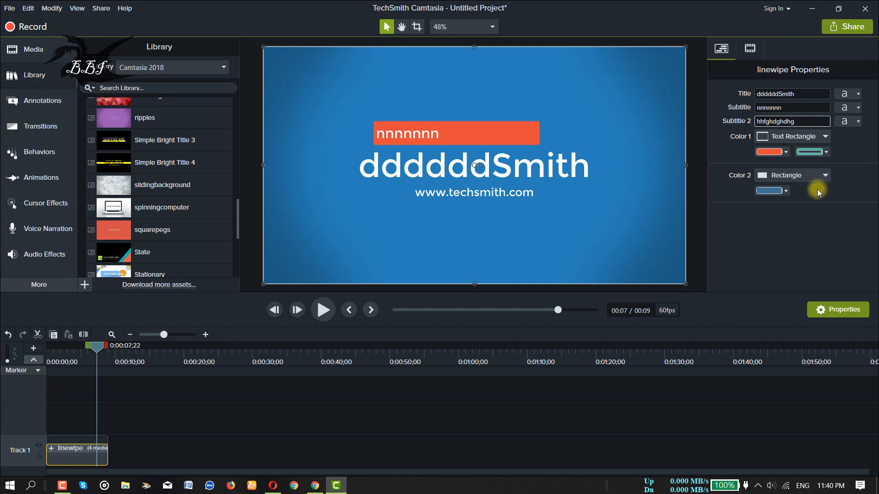
Change the linewipe intro's Color 1 text rectangle fill to crimson #C21344
{"action": "left_click", "coordinate": [786, 152]}
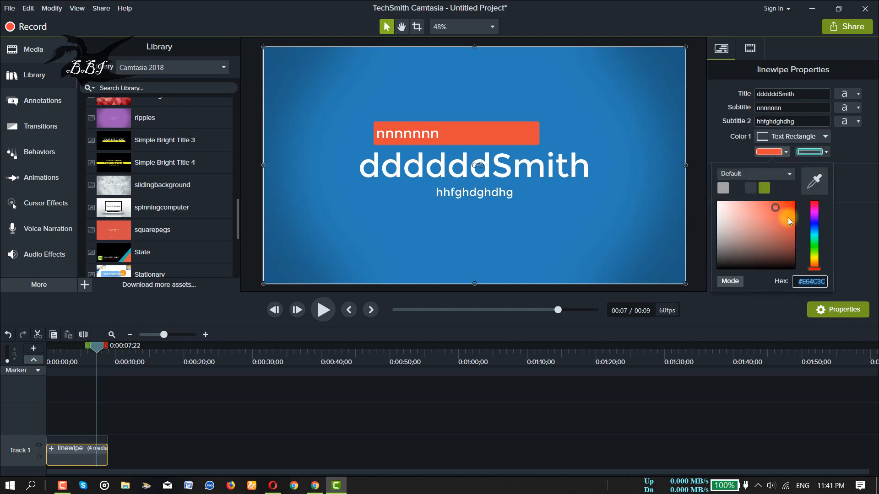
{"action": "left_click", "coordinate": [813, 210]}
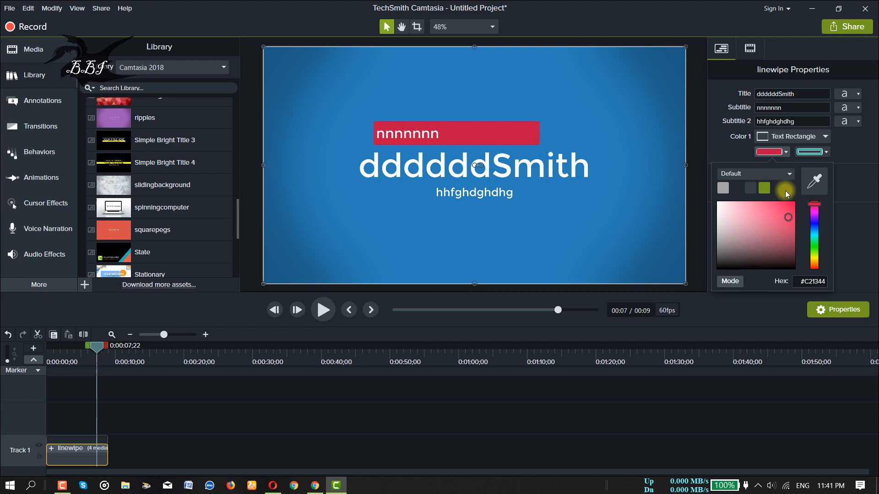
{"action": "left_click", "coordinate": [828, 153]}
{"action": "left_click", "coordinate": [845, 148]}
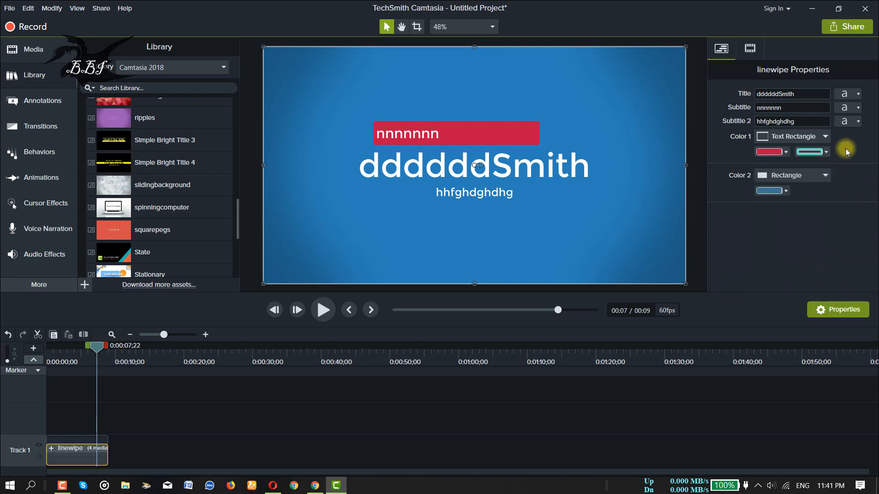
Change the linewipe intro's Color 2 rectangle to magenta #E203AB
{"action": "left_click", "coordinate": [785, 192]}
{"action": "left_click", "coordinate": [787, 248]}
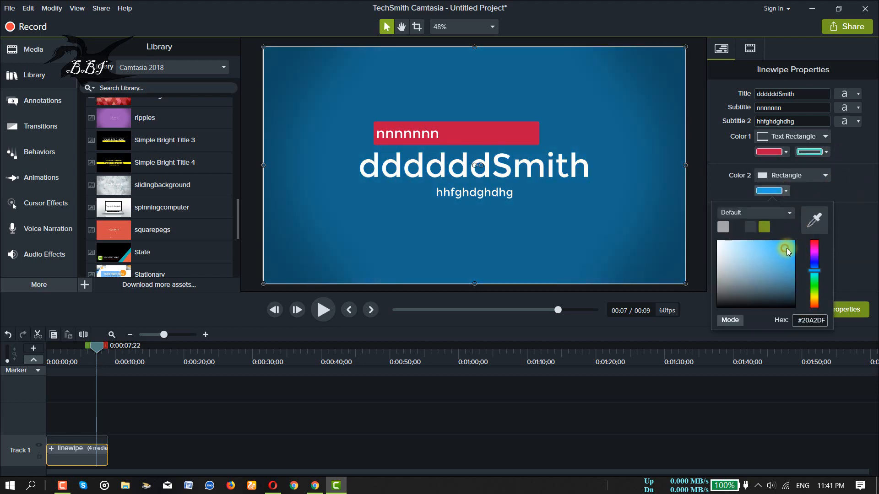
{"action": "left_click", "coordinate": [814, 248]}
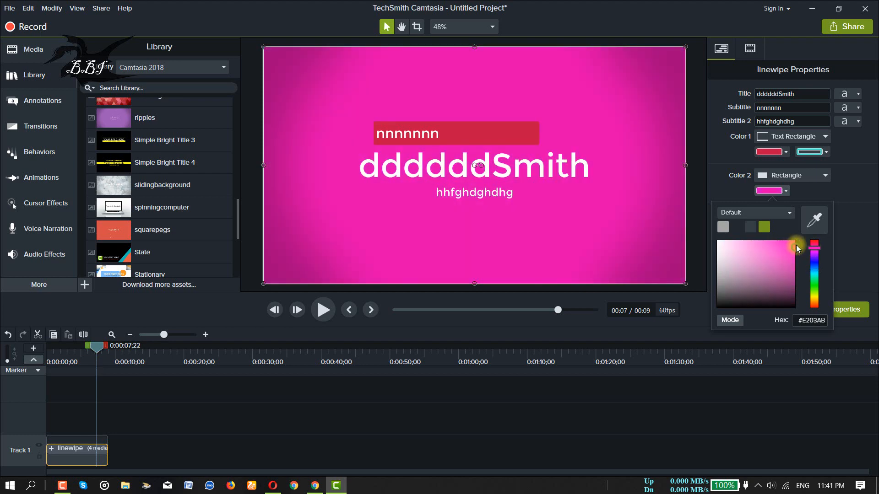
{"action": "left_click", "coordinate": [847, 190]}
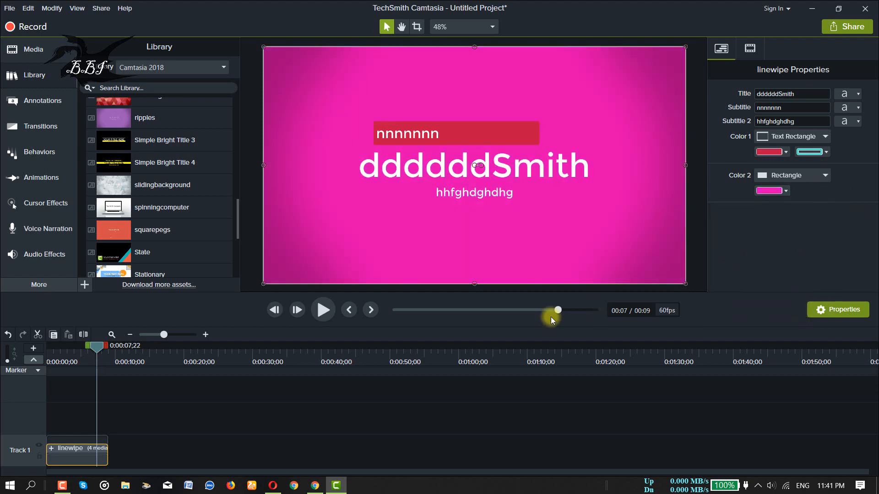
Play the customized linewipe intro from the start of the timeline
{"action": "left_click_drag", "start_coordinate": [102, 347], "coordinate": [15, 375]}
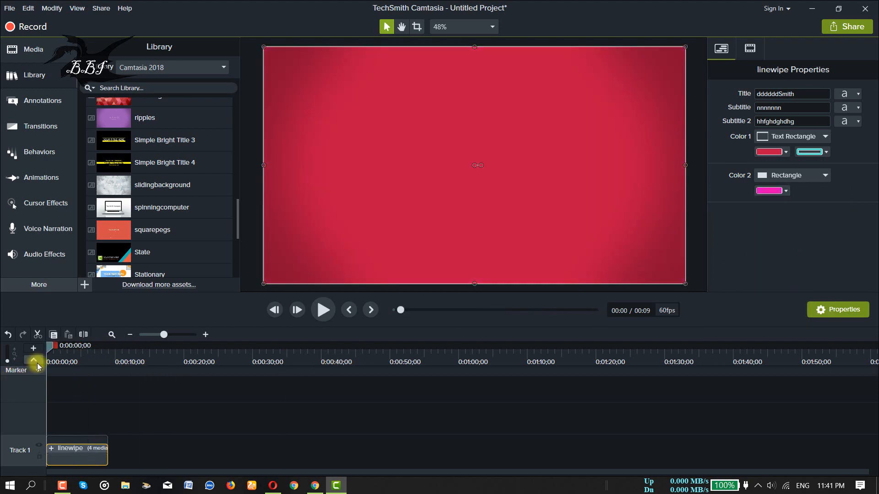
{"action": "left_click", "coordinate": [322, 309]}
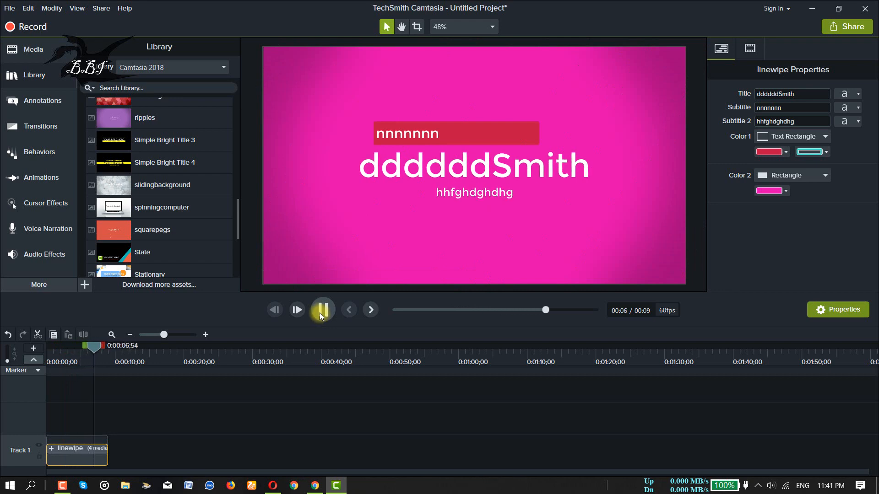
{"action": "left_click", "coordinate": [322, 310]}
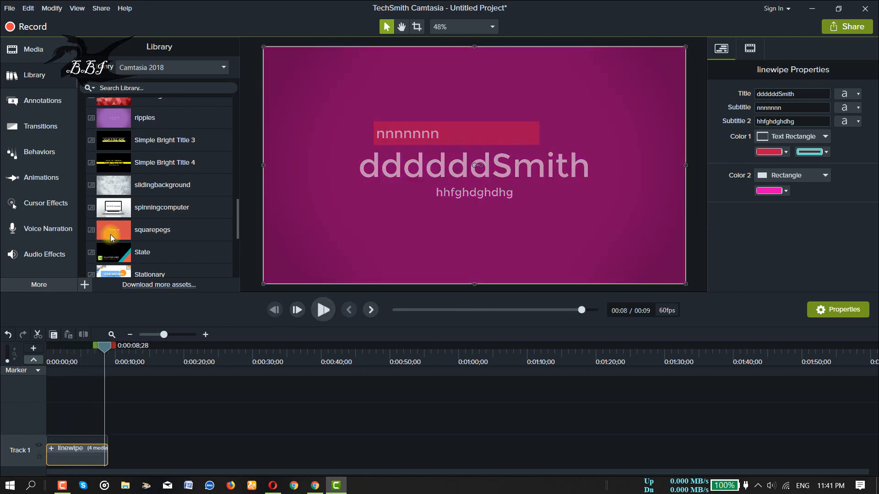
Add the Stationary intro on Track 2 and move it past the linewipe clip, starting at about 13 seconds
{"action": "scroll", "coordinate": [111, 234], "scroll_direction": "down", "scroll_amount": 3}
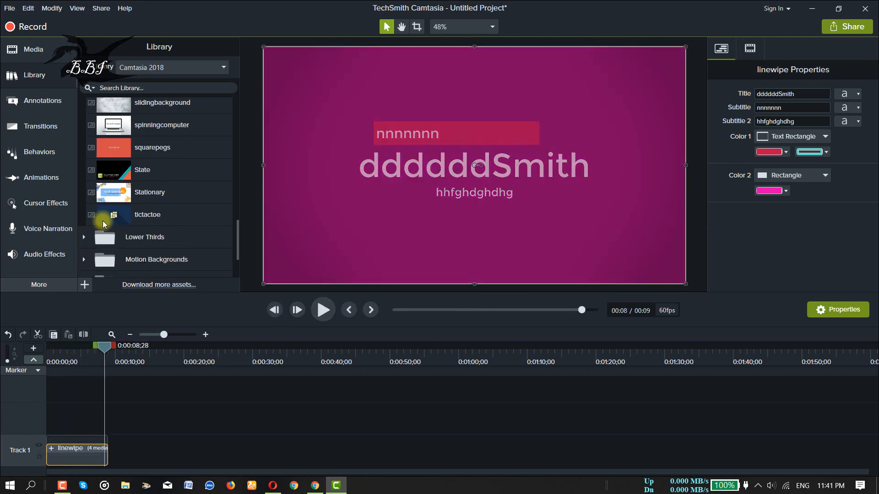
{"action": "left_click", "coordinate": [108, 149]}
{"action": "left_click_drag", "start_coordinate": [103, 349], "coordinate": [101, 350]}
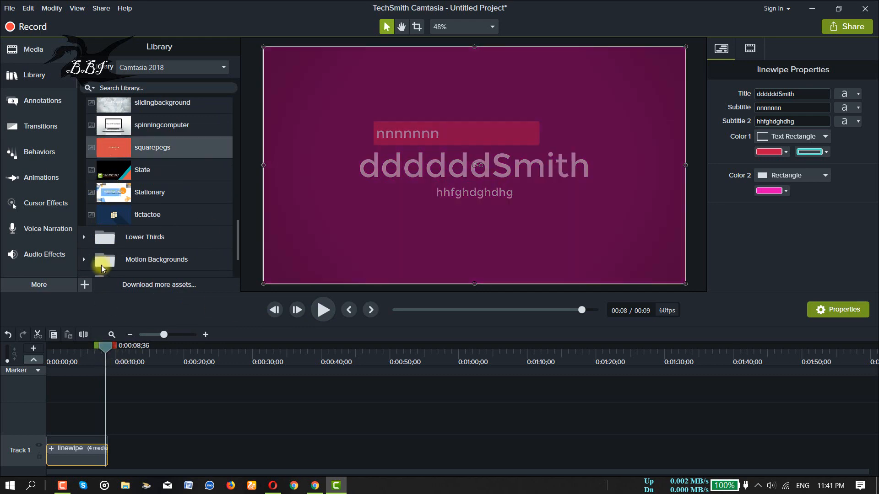
{"action": "left_click_drag", "start_coordinate": [112, 199], "coordinate": [346, 235]}
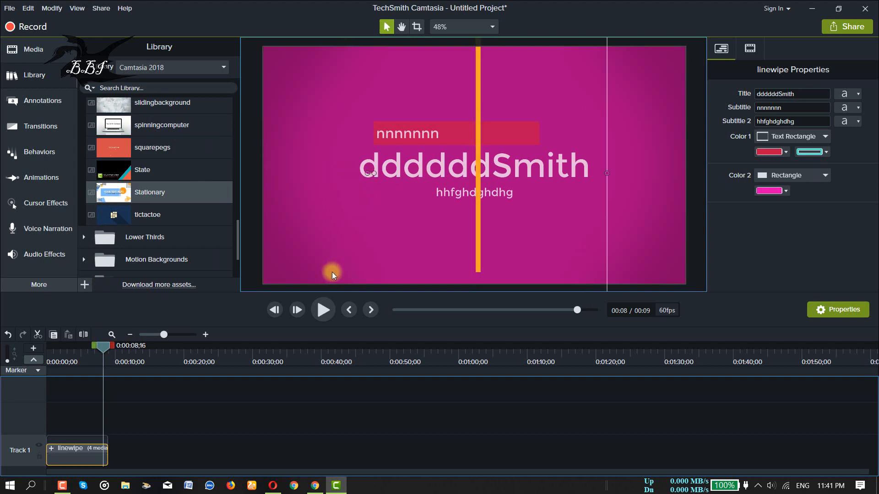
{"action": "left_click_drag", "start_coordinate": [322, 319], "coordinate": [132, 397]}
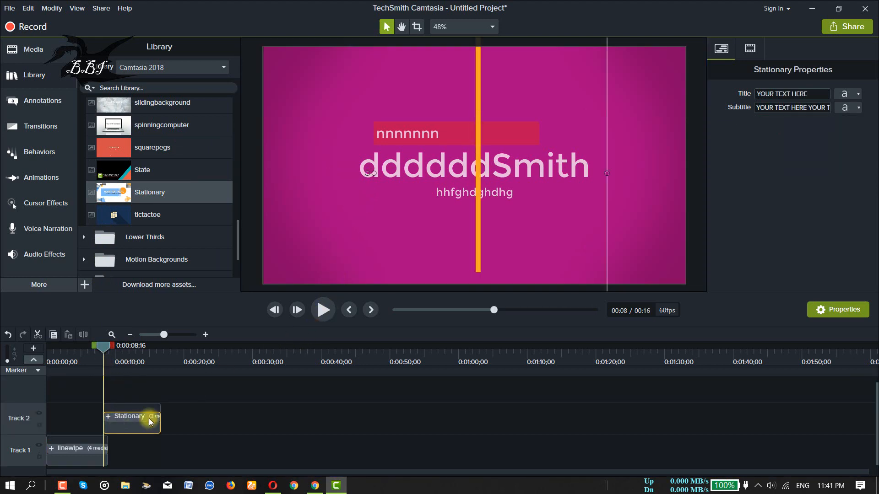
{"action": "left_click_drag", "start_coordinate": [130, 423], "coordinate": [164, 423]}
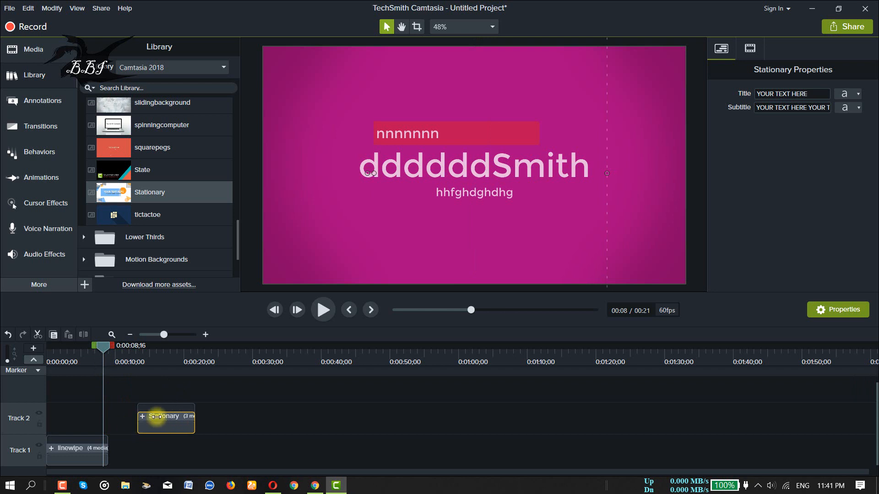
Play the Stationary intro from about 14 seconds and look through the library's asset folders
{"action": "left_click_drag", "start_coordinate": [104, 351], "coordinate": [143, 347]}
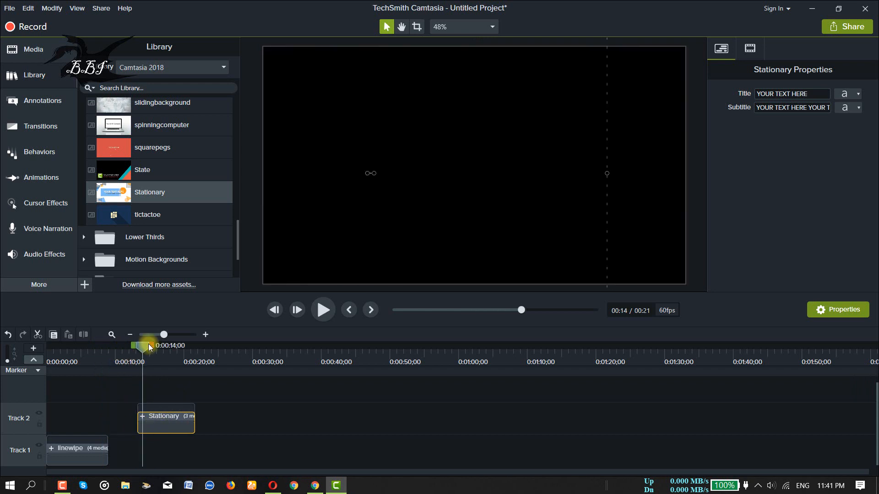
{"action": "left_click", "coordinate": [323, 311]}
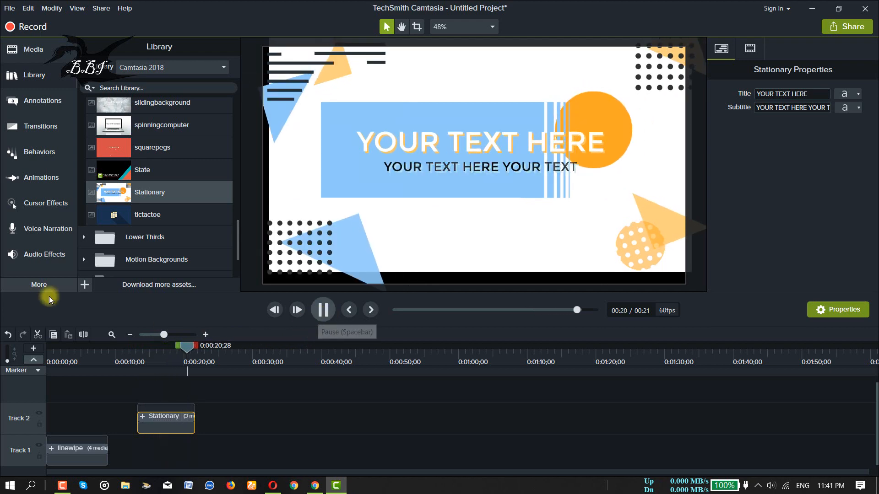
{"action": "scroll", "coordinate": [120, 259], "scroll_direction": "down", "scroll_amount": 3}
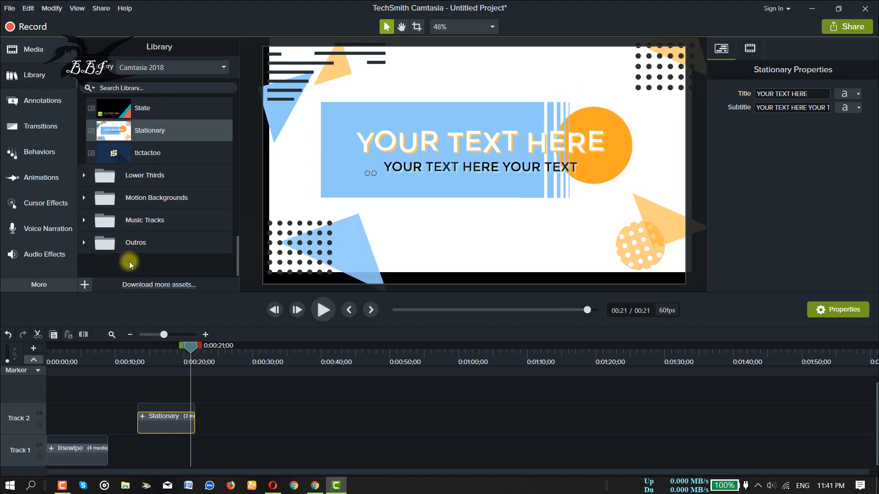
{"action": "scroll", "coordinate": [137, 192], "scroll_direction": "up", "scroll_amount": 6}
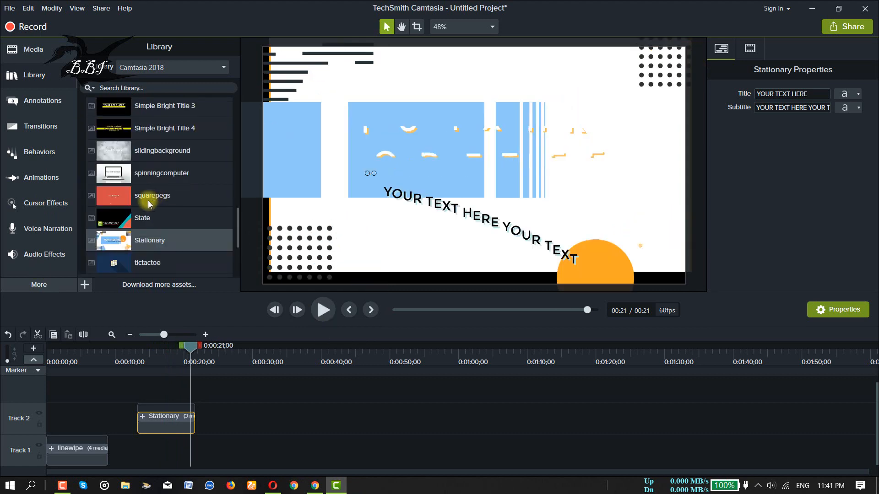
{"action": "scroll", "coordinate": [133, 183], "scroll_direction": "up", "scroll_amount": 5}
{"action": "scroll", "coordinate": [137, 194], "scroll_direction": "down", "scroll_amount": 3}
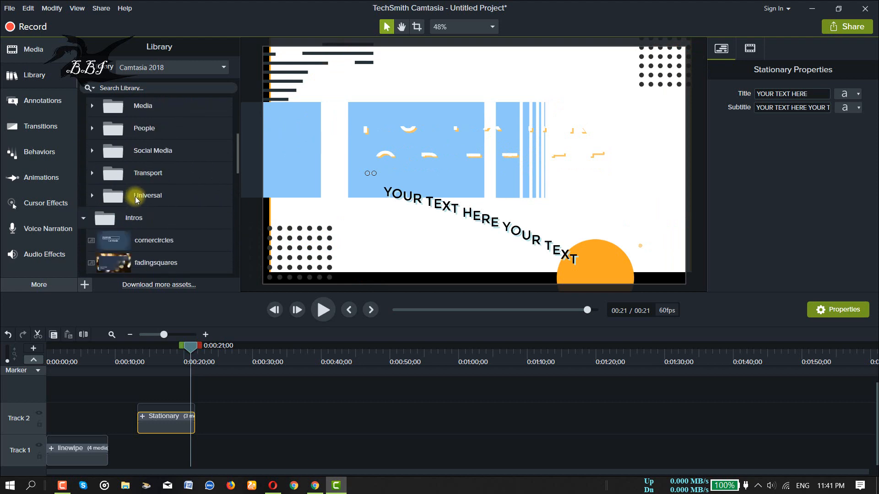
Request more library assets, switch to the Opera browser and browse the Lower Thirds videos on TechSmith Assets
{"action": "left_click", "coordinate": [174, 68]}
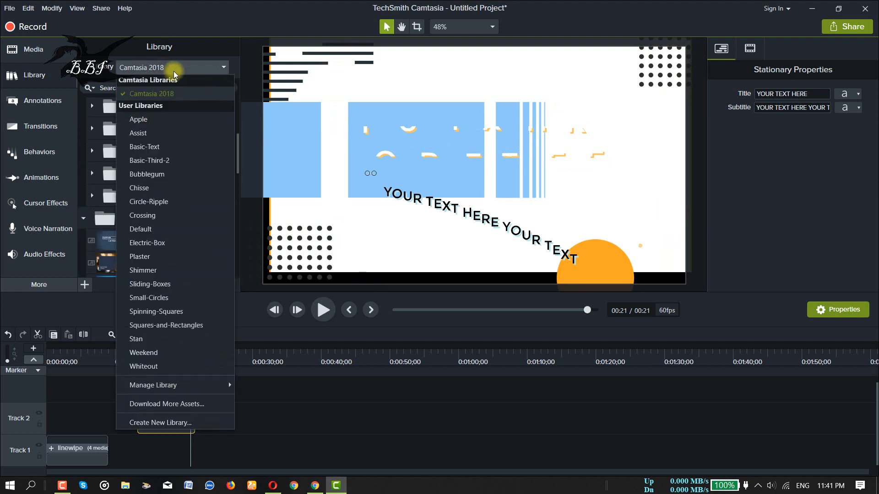
{"action": "left_click", "coordinate": [177, 407]}
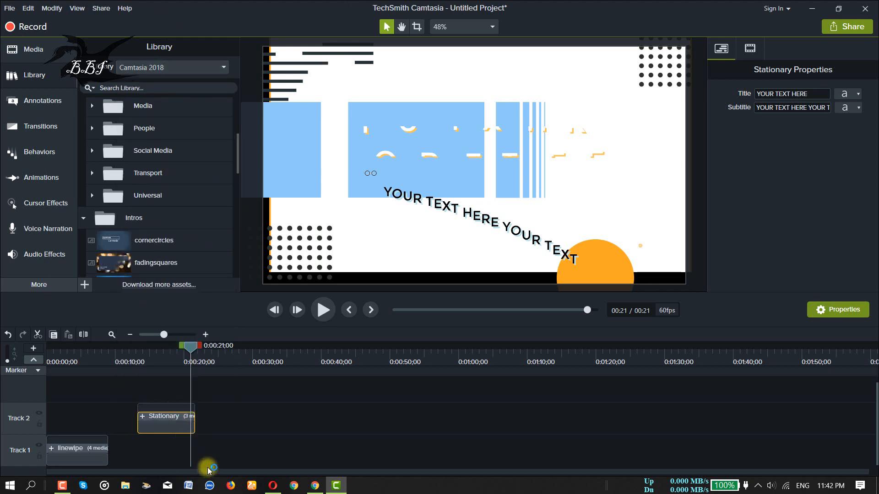
{"action": "left_click", "coordinate": [270, 485]}
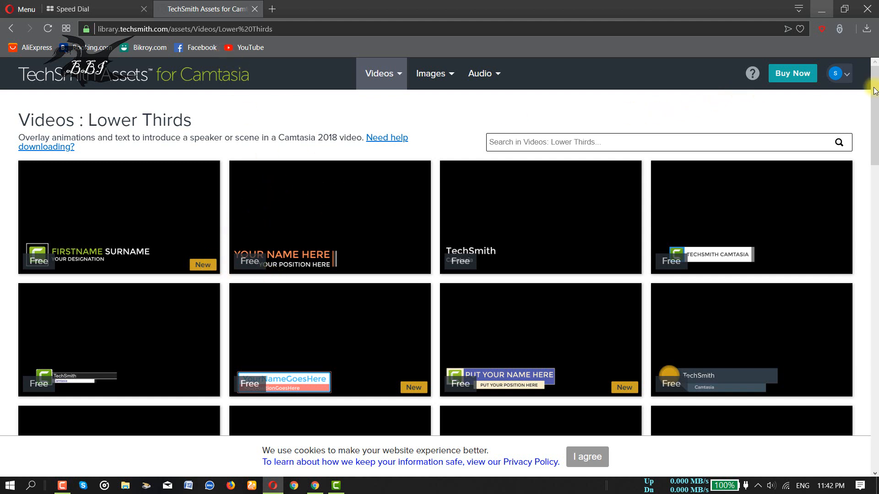
{"action": "scroll", "coordinate": [849, 76], "scroll_direction": "down", "scroll_amount": 3}
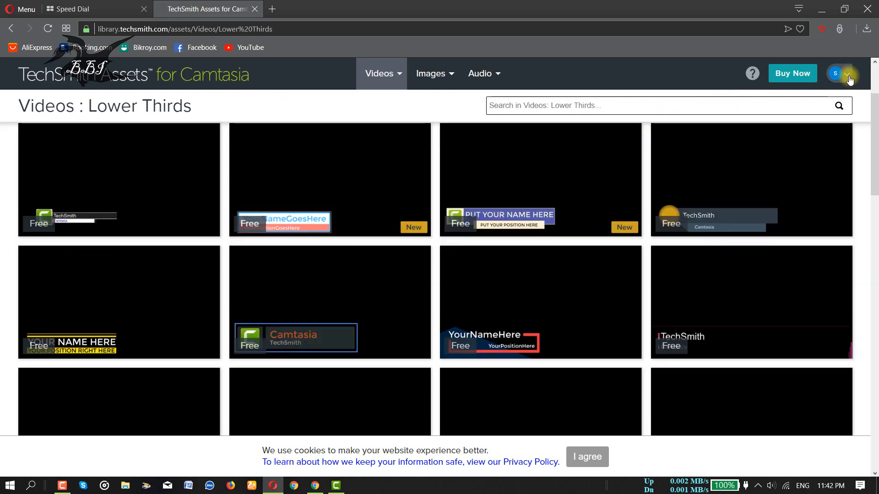
{"action": "mouse_move", "coordinate": [243, 255]}
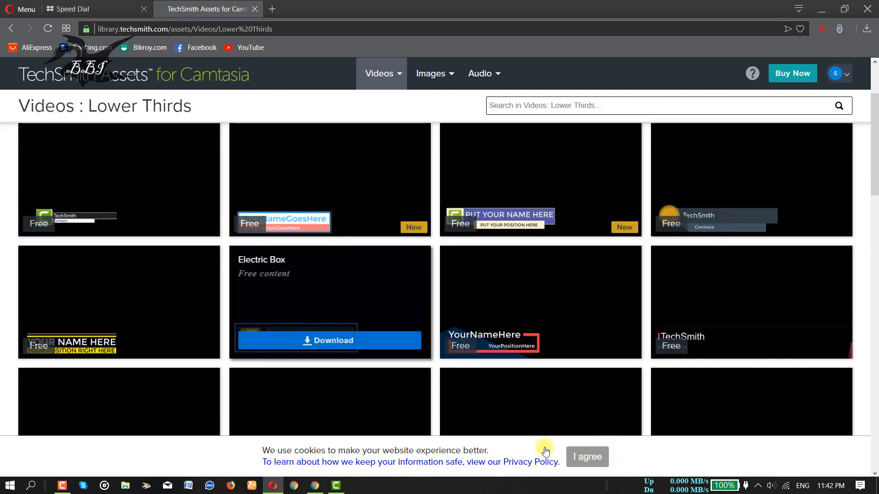
{"action": "scroll", "coordinate": [335, 298], "scroll_direction": "down", "scroll_amount": 3}
{"action": "scroll", "coordinate": [355, 311], "scroll_direction": "down", "scroll_amount": 3}
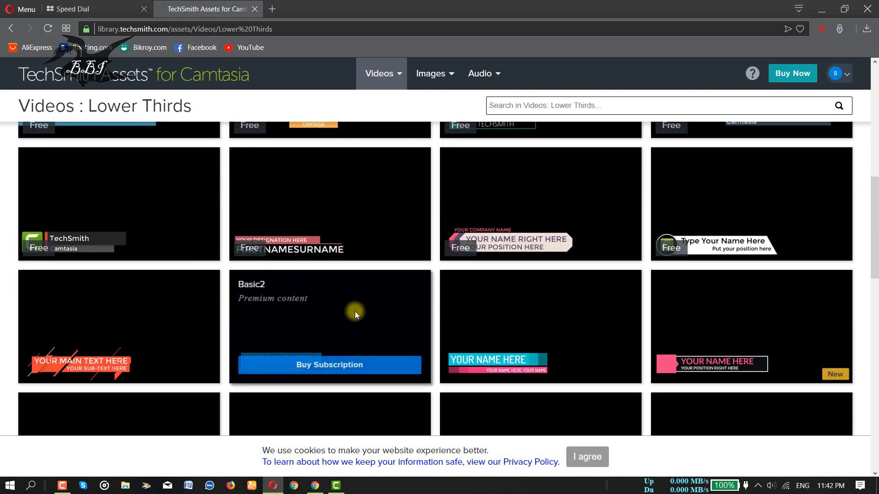
Look through more Lower Thirds assets, try to download the free Electric Box asset, and return to the assets page
{"action": "scroll", "coordinate": [355, 311], "scroll_direction": "down", "scroll_amount": 3}
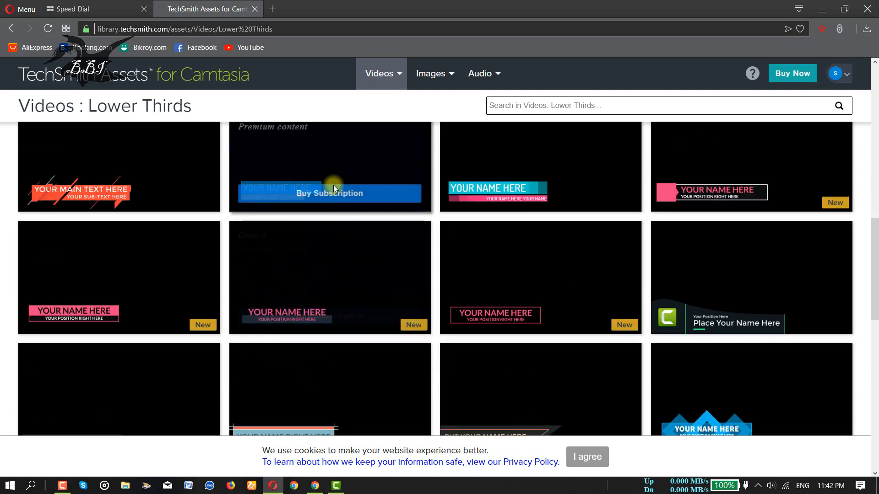
{"action": "scroll", "coordinate": [352, 215], "scroll_direction": "up", "scroll_amount": 5}
{"action": "left_click", "coordinate": [353, 227]}
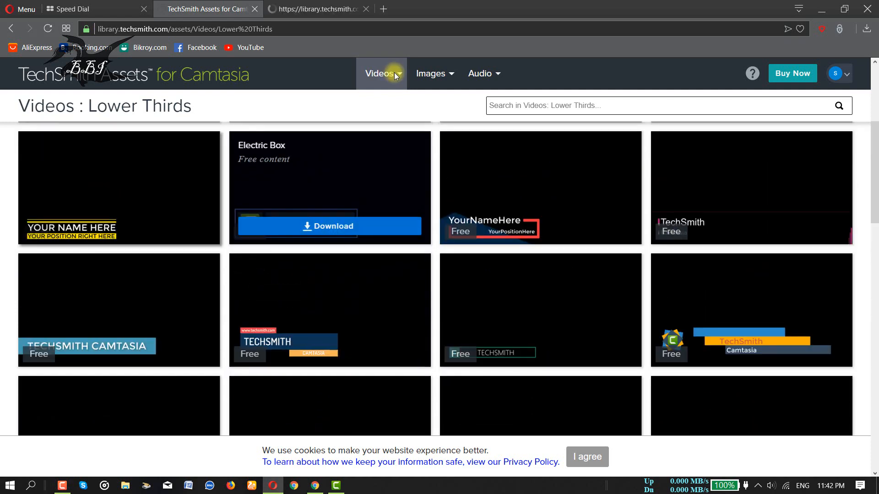
{"action": "left_click", "coordinate": [394, 72]}
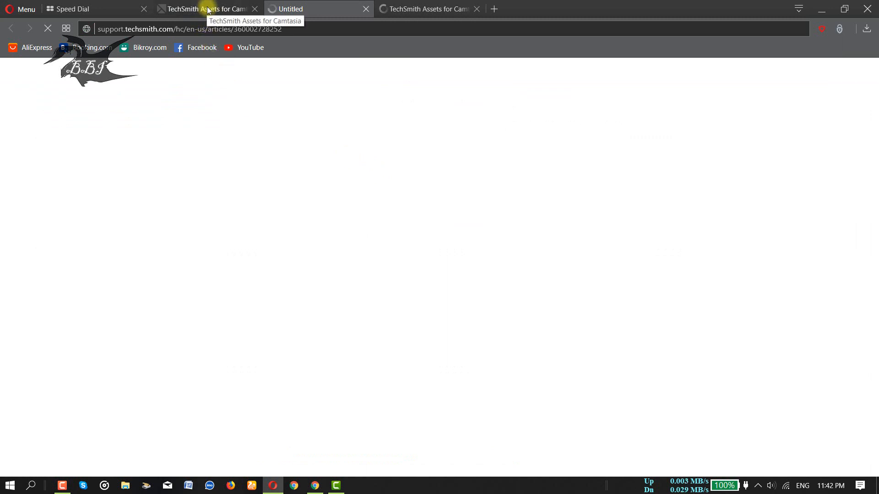
{"action": "left_click", "coordinate": [207, 10]}
Browse the Intros videos on TechSmith Assets and download the free Bill intro
{"action": "mouse_move", "coordinate": [393, 74]}
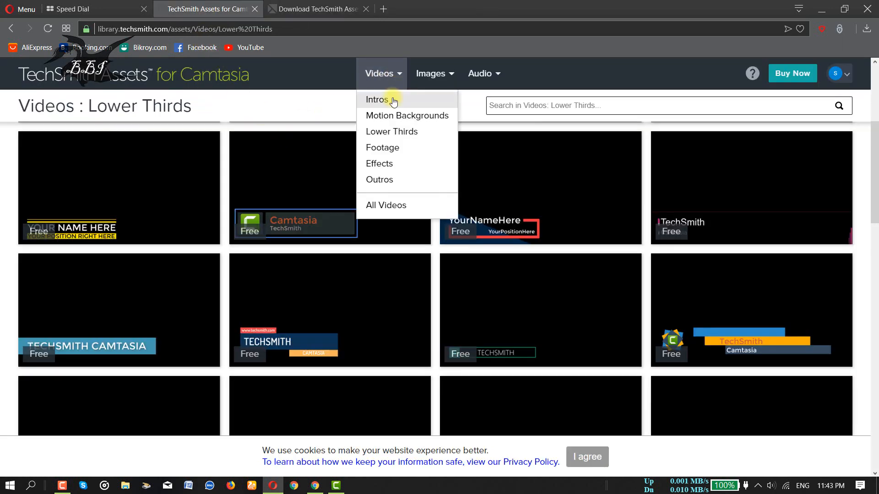
{"action": "left_click", "coordinate": [393, 101]}
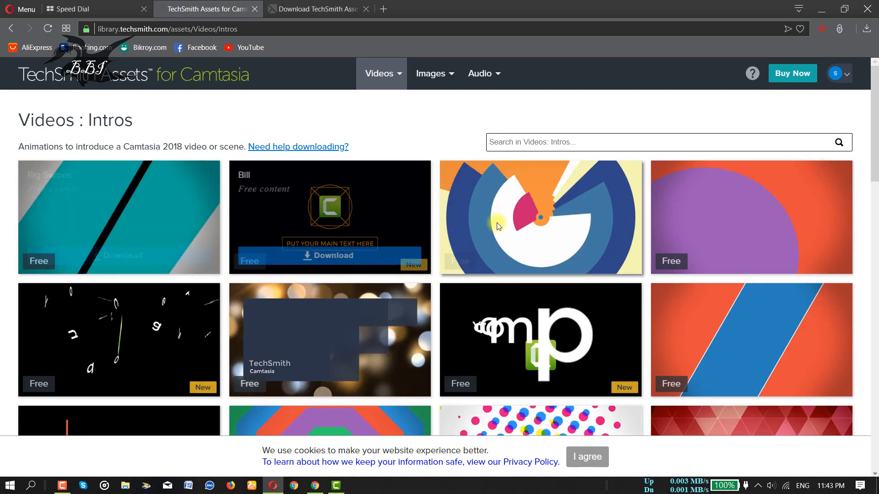
{"action": "scroll", "coordinate": [671, 242], "scroll_direction": "down", "scroll_amount": 7}
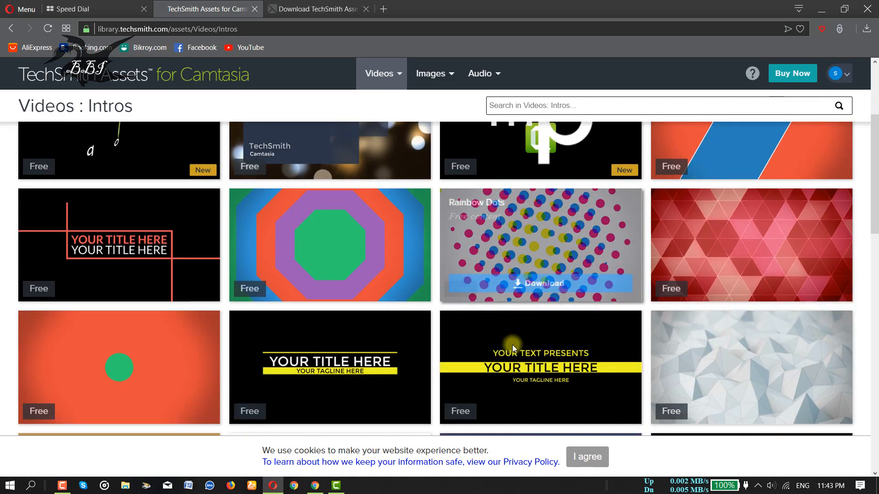
{"action": "scroll", "coordinate": [490, 317], "scroll_direction": "down", "scroll_amount": 4}
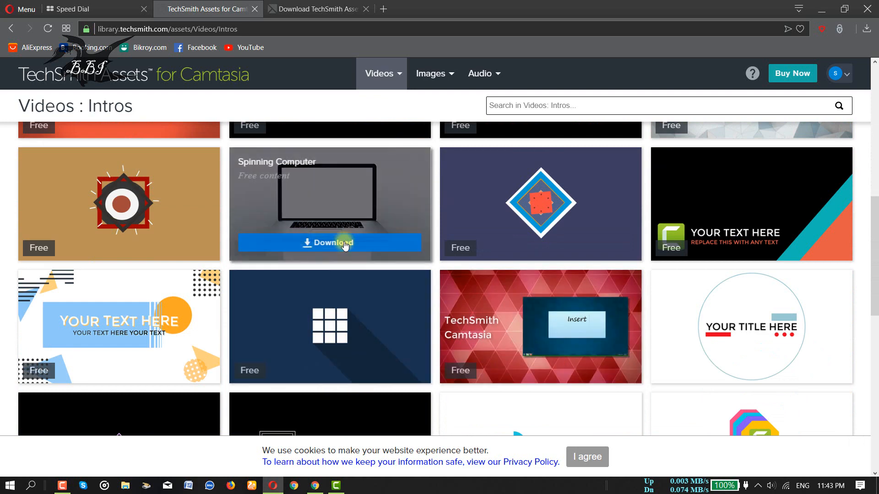
{"action": "scroll", "coordinate": [522, 229], "scroll_direction": "down", "scroll_amount": 4}
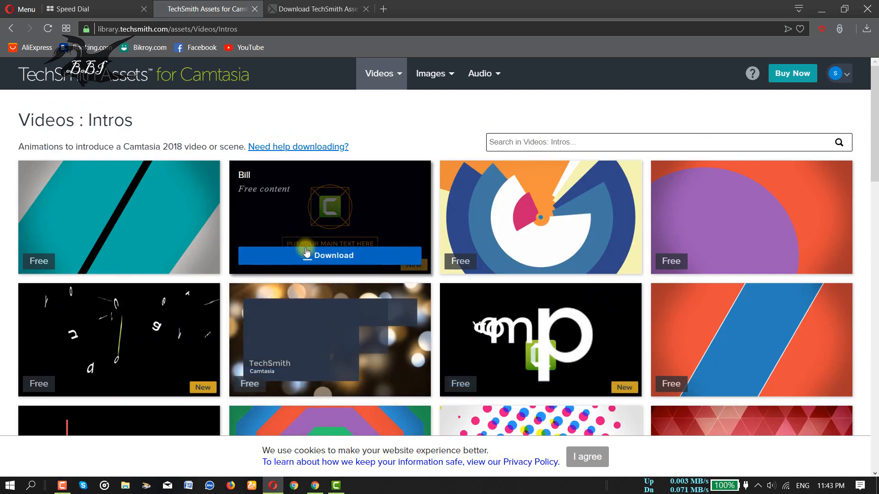
{"action": "left_click", "coordinate": [309, 256]}
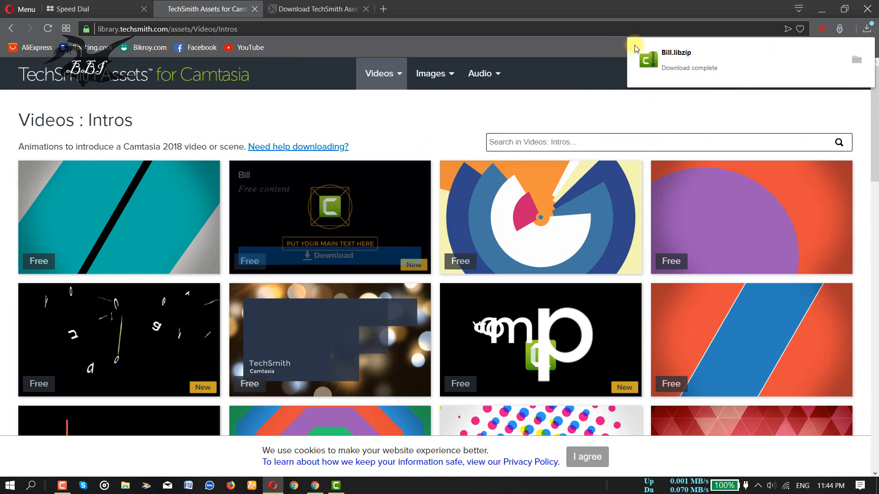
{"action": "left_click", "coordinate": [737, 62]}
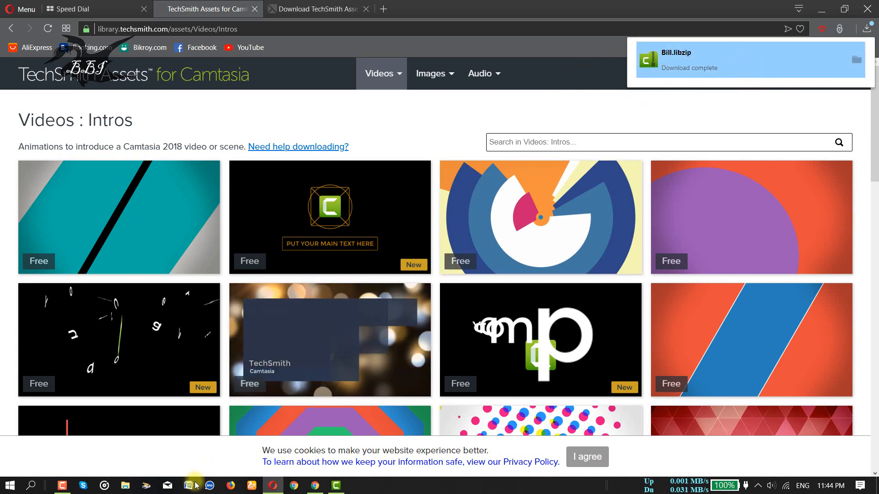
Open Bill.libzip from the Downloads folder and import it into Camtasia as a new library
{"action": "mouse_move", "coordinate": [177, 358]}
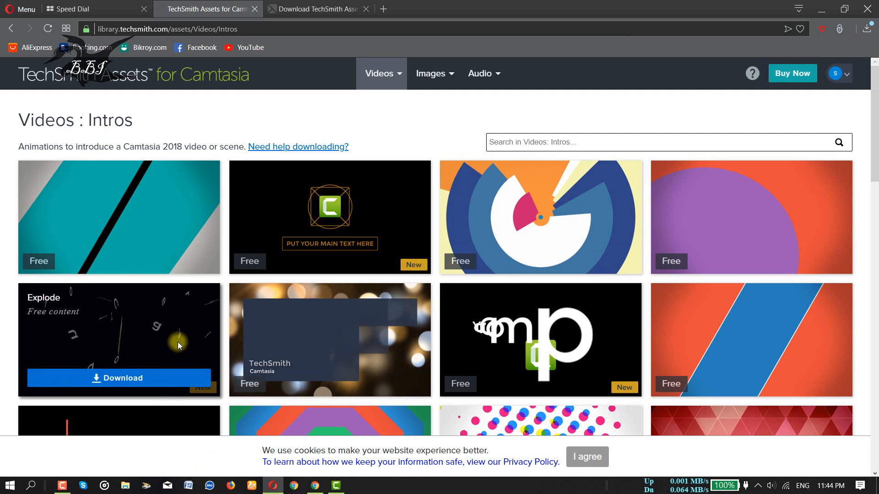
{"action": "key", "text": "super+e"}
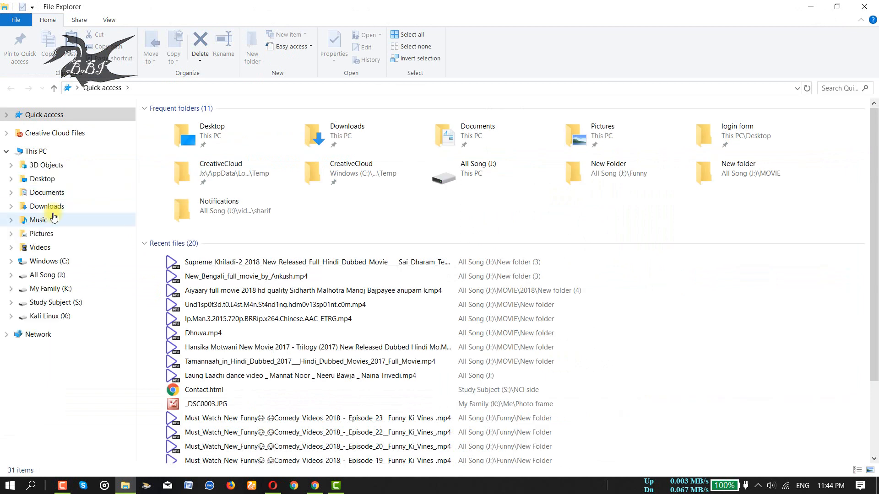
{"action": "left_click", "coordinate": [97, 198]}
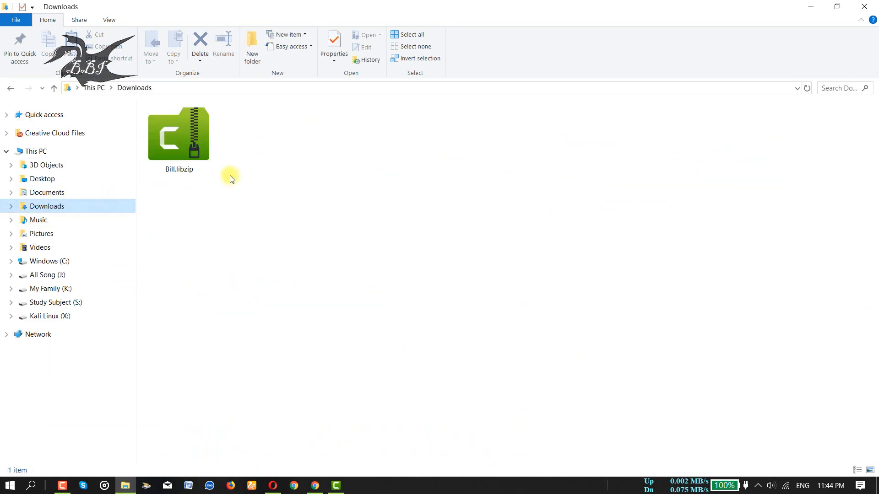
{"action": "left_click", "coordinate": [178, 147]}
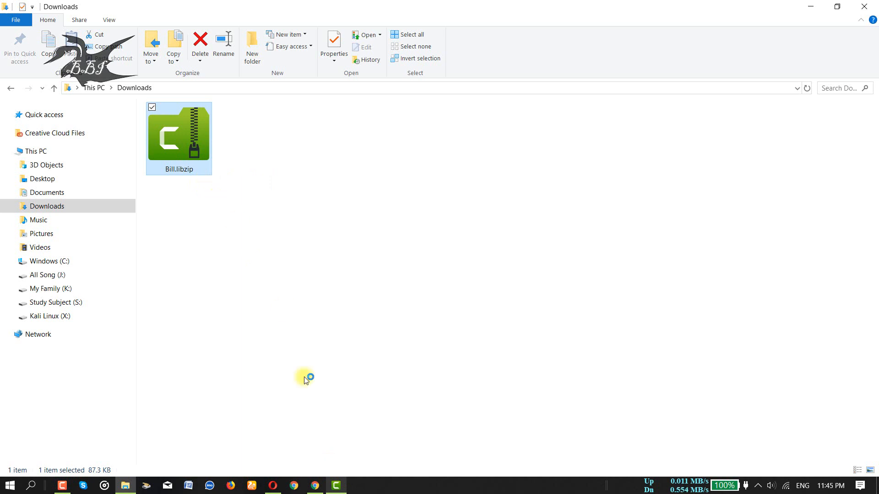
{"action": "mouse_move", "coordinate": [335, 483]}
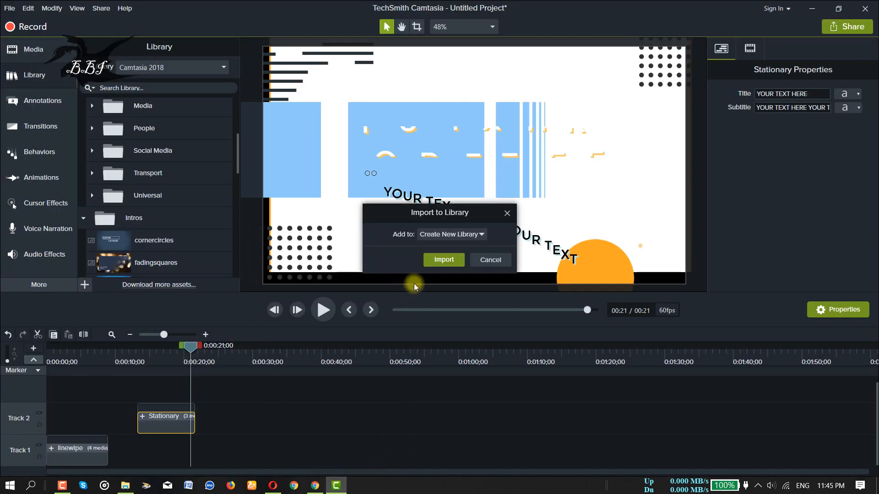
{"action": "left_click", "coordinate": [439, 260]}
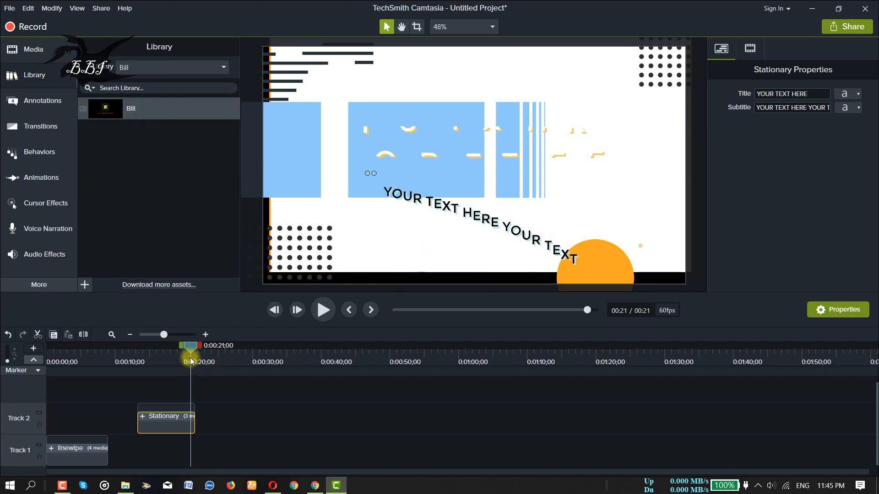
Add the Bill intro on Track 3 starting at about 29 seconds and shrink it slightly on the canvas
{"action": "left_click_drag", "start_coordinate": [188, 349], "coordinate": [214, 344]}
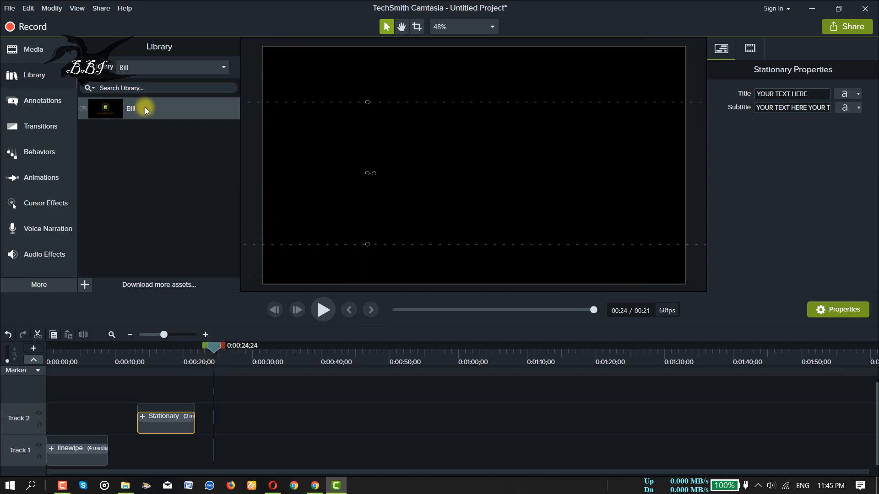
{"action": "left_click_drag", "start_coordinate": [144, 107], "coordinate": [290, 344]}
{"action": "left_click", "coordinate": [282, 347]}
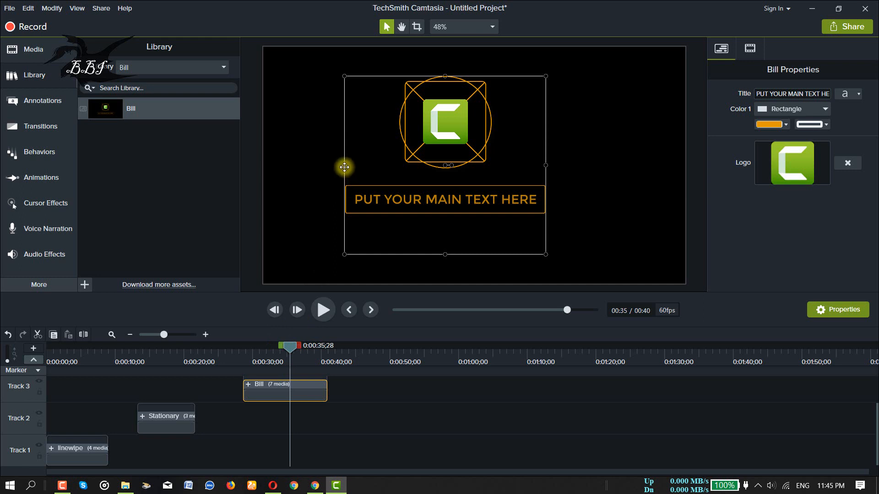
{"action": "mouse_move", "coordinate": [344, 167]}
{"action": "left_mouse_down"}
{"action": "mouse_move", "coordinate": [308, 170]}
{"action": "mouse_move", "coordinate": [351, 169]}
{"action": "left_mouse_up"}
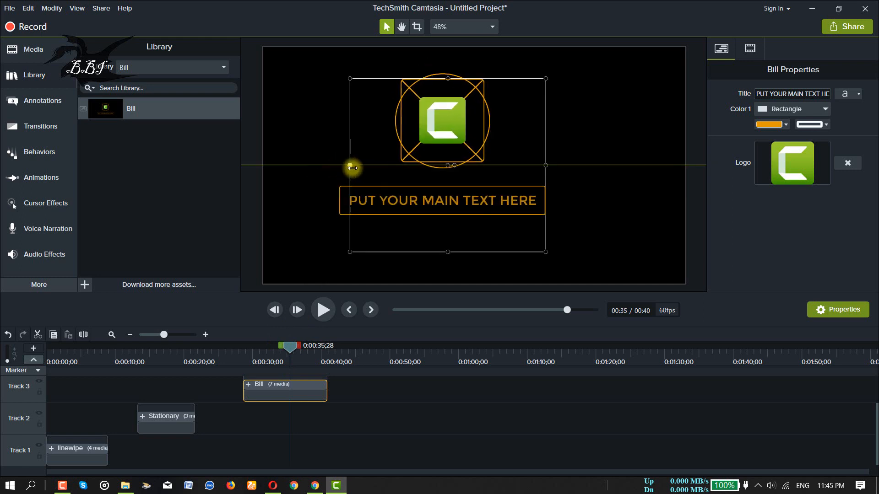
{"action": "left_click", "coordinate": [263, 350]}
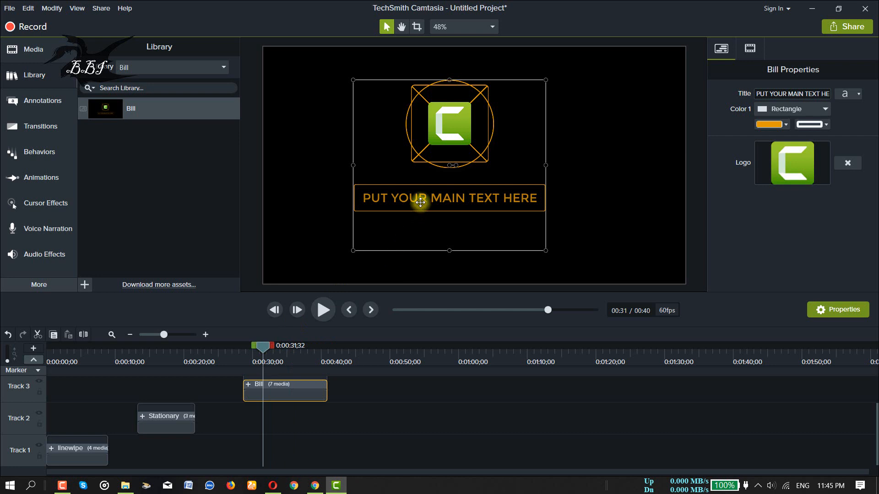
Change the Bill intro's title to "PUT YffdhdfhfgT HERE"
{"action": "left_click", "coordinate": [766, 95]}
{"action": "left_click", "coordinate": [766, 96]}
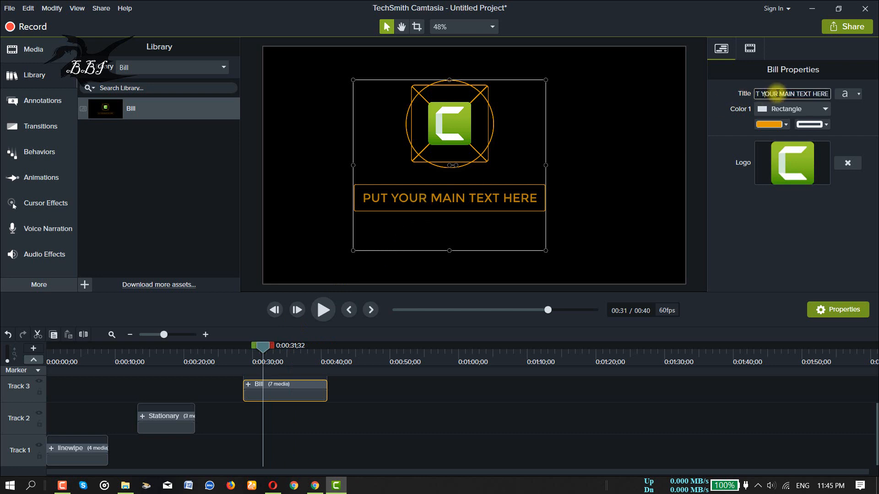
{"action": "left_click_drag", "start_coordinate": [777, 94], "coordinate": [765, 102]}
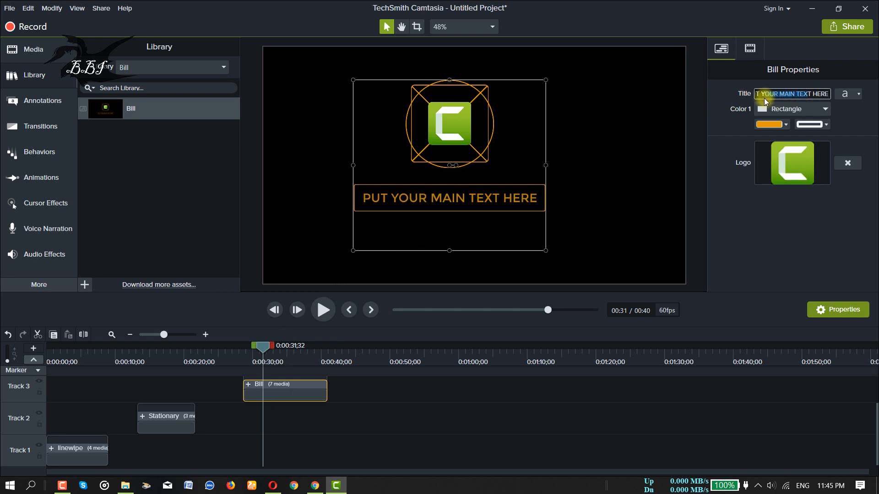
{"action": "type", "text": "Yffdhdfhfg"}
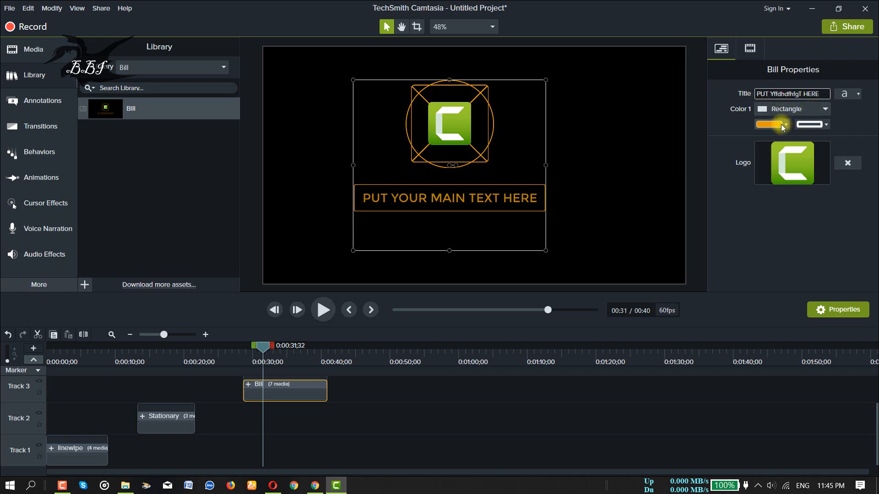
Set the Bill intro's rectangle fill colour to #B28A34 and its outline colour to #D62C2C
{"action": "left_click", "coordinate": [784, 125]}
{"action": "left_click", "coordinate": [773, 194]}
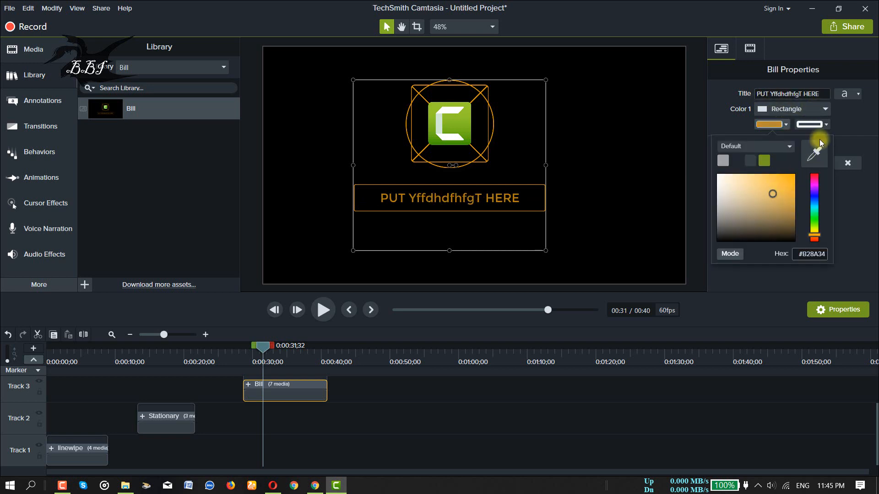
{"action": "left_click", "coordinate": [826, 124]}
{"action": "left_click", "coordinate": [832, 151]}
{"action": "left_click", "coordinate": [819, 184]}
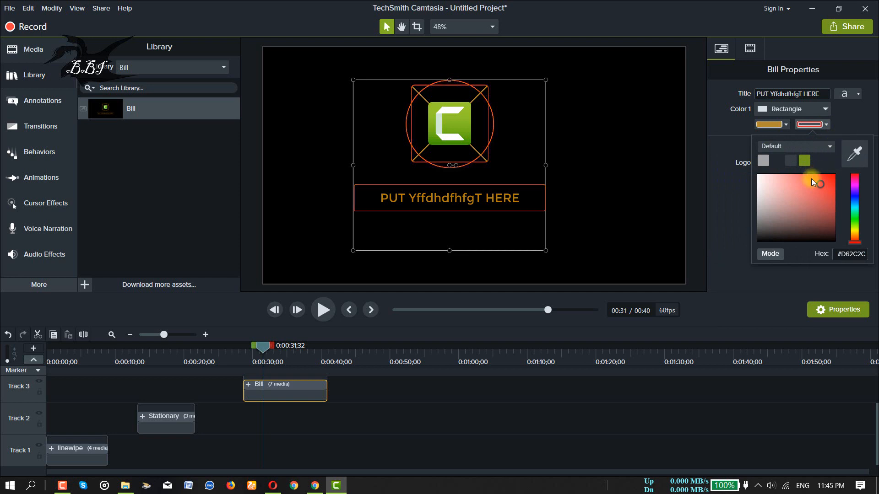
{"action": "left_click", "coordinate": [845, 114]}
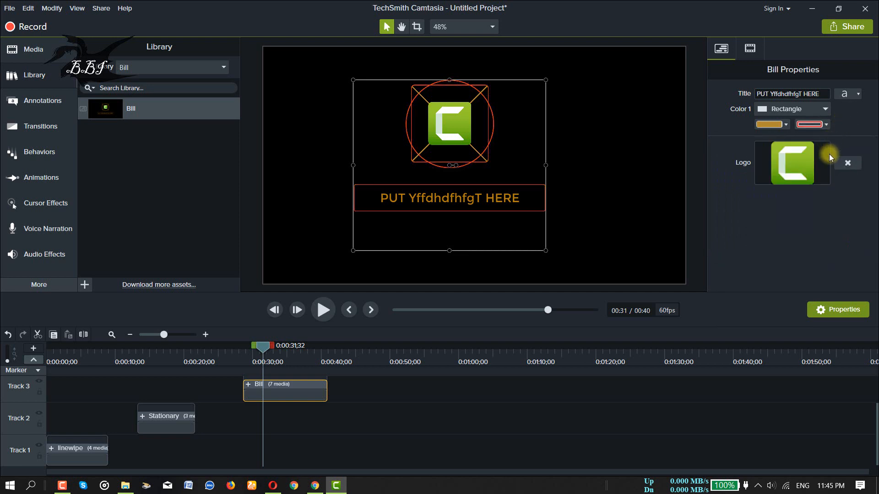
Replace the Bill intro's logo with 1000.png from the youtube folder
{"action": "left_click", "coordinate": [848, 164]}
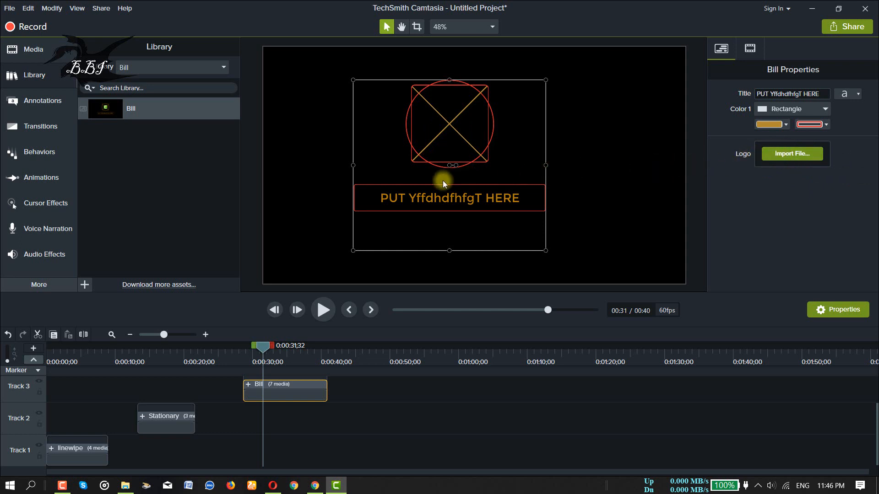
{"action": "key", "text": "ctrl+i"}
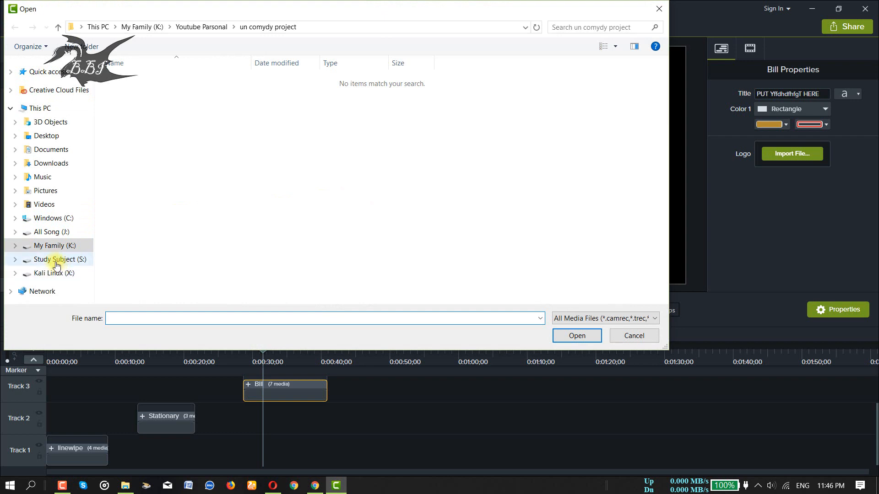
{"action": "left_click", "coordinate": [58, 33]}
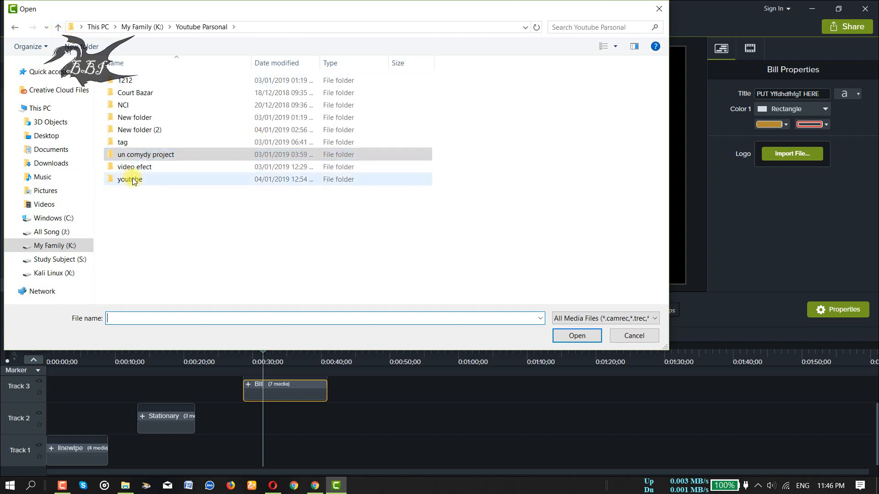
{"action": "double_click", "coordinate": [133, 179]}
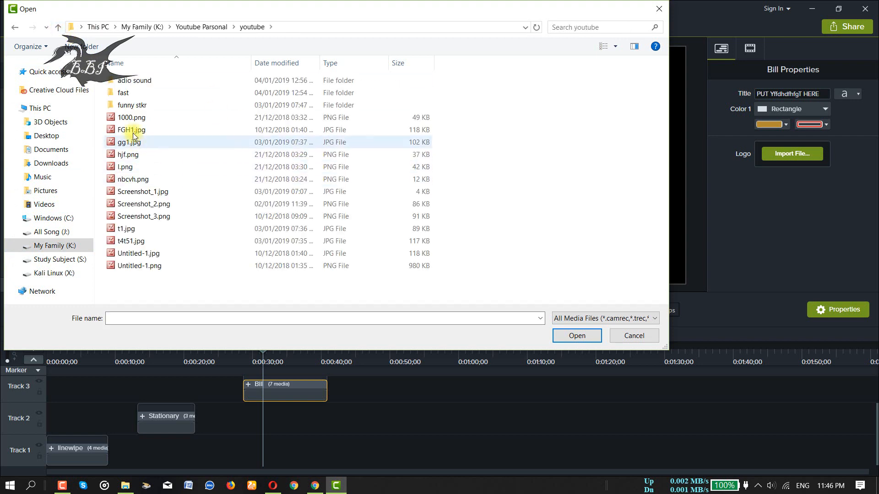
{"action": "left_click", "coordinate": [131, 118]}
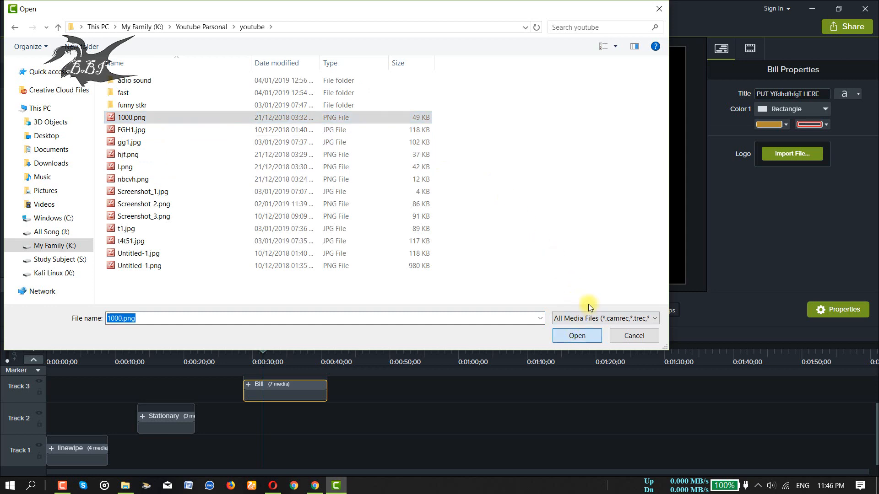
{"action": "key", "text": "Return"}
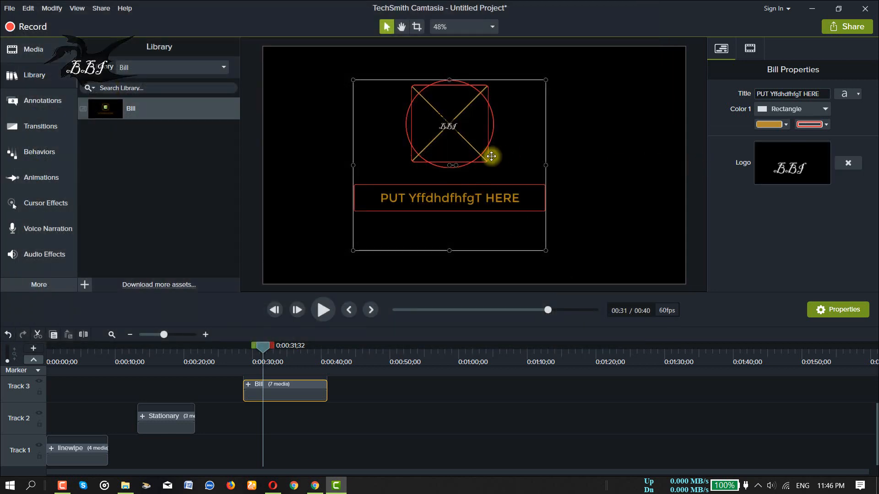
Enlarge the new logo to about 185% scale, shift it to about 33 on X, and reselect the whole Bill intro
{"action": "left_click", "coordinate": [445, 128]}
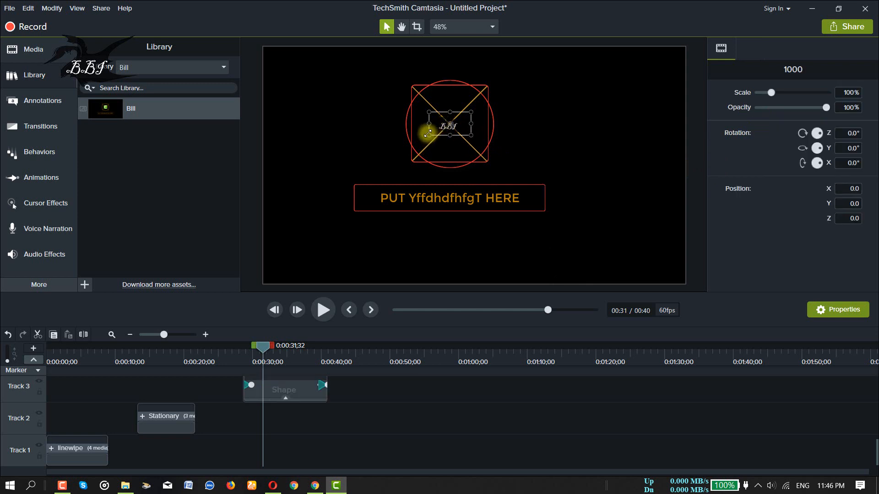
{"action": "mouse_move", "coordinate": [429, 135]}
{"action": "left_mouse_down"}
{"action": "mouse_move", "coordinate": [393, 155]}
{"action": "mouse_move", "coordinate": [439, 128]}
{"action": "left_mouse_up"}
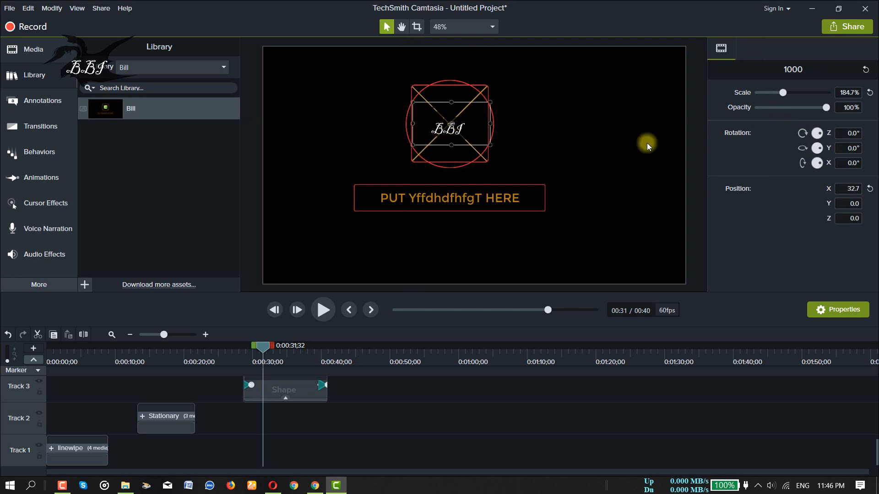
{"action": "left_click", "coordinate": [611, 137]}
{"action": "left_click", "coordinate": [478, 153]}
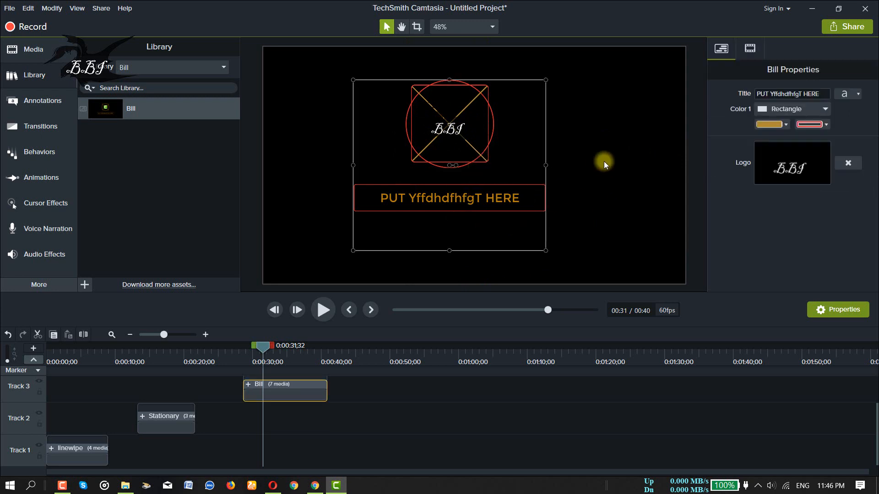
Check the Bill intro's visual properties, then preview the customized intro from about 0:00:26 on the timeline
{"action": "left_click", "coordinate": [748, 47]}
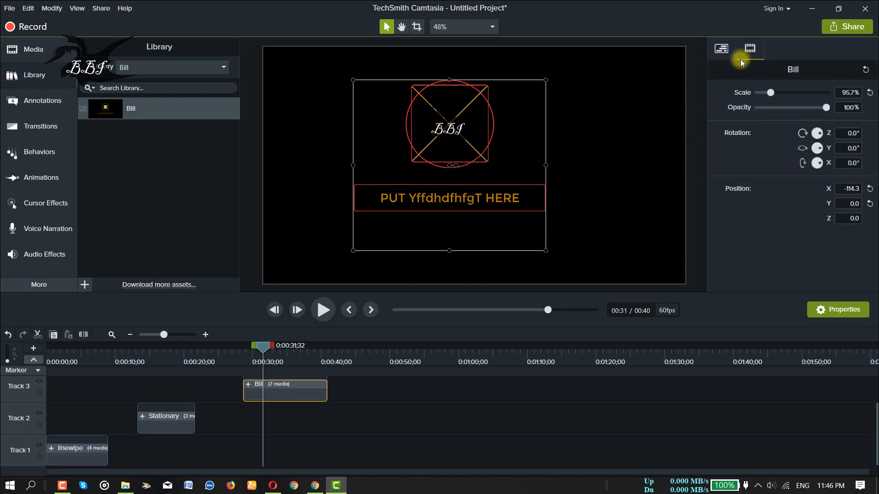
{"action": "left_click", "coordinate": [561, 191]}
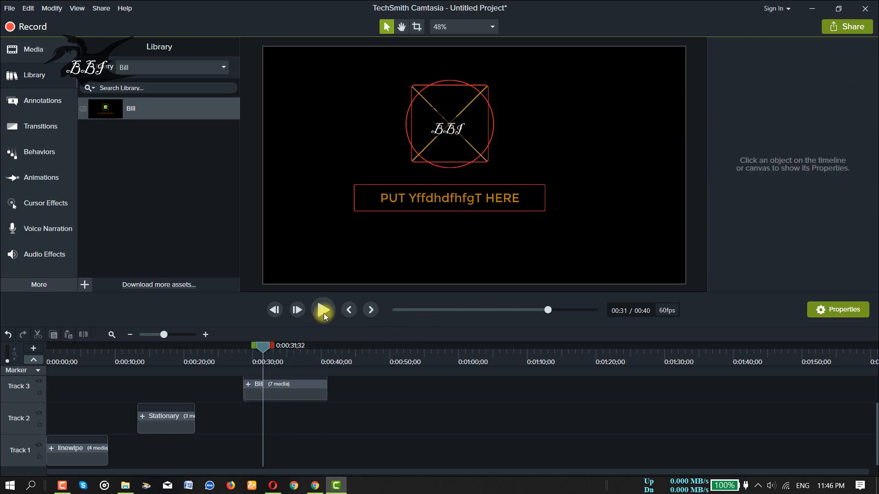
{"action": "left_click_drag", "start_coordinate": [264, 348], "coordinate": [320, 308]}
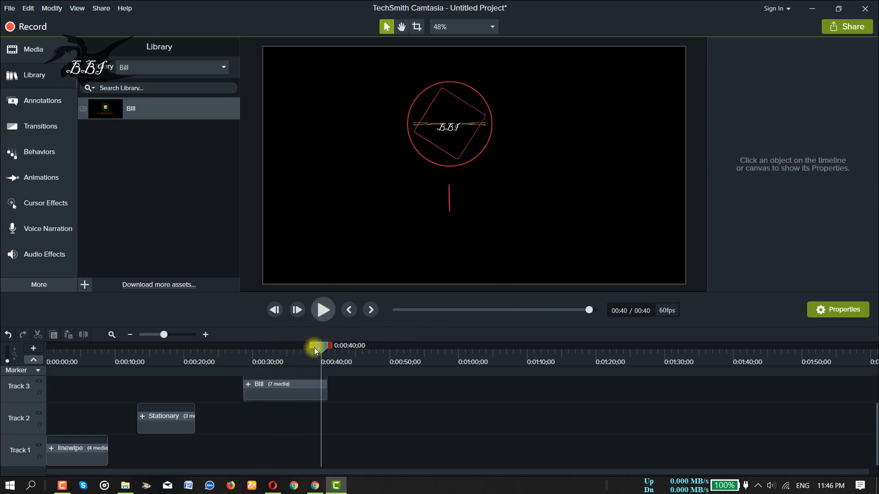
{"action": "left_click", "coordinate": [228, 353]}
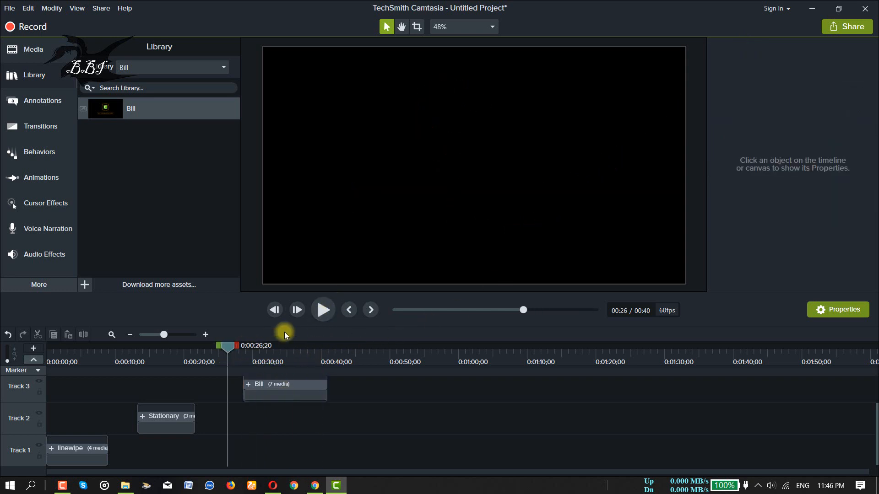
{"action": "left_click", "coordinate": [321, 325]}
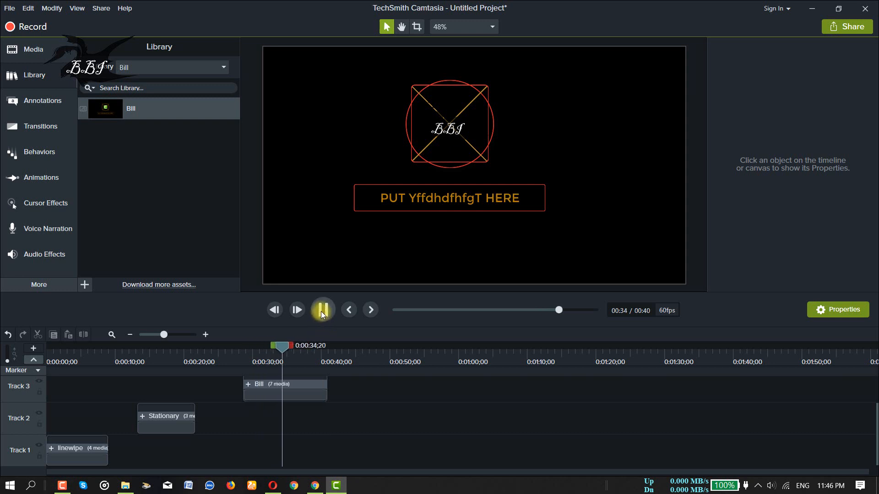
{"action": "key", "text": "space"}
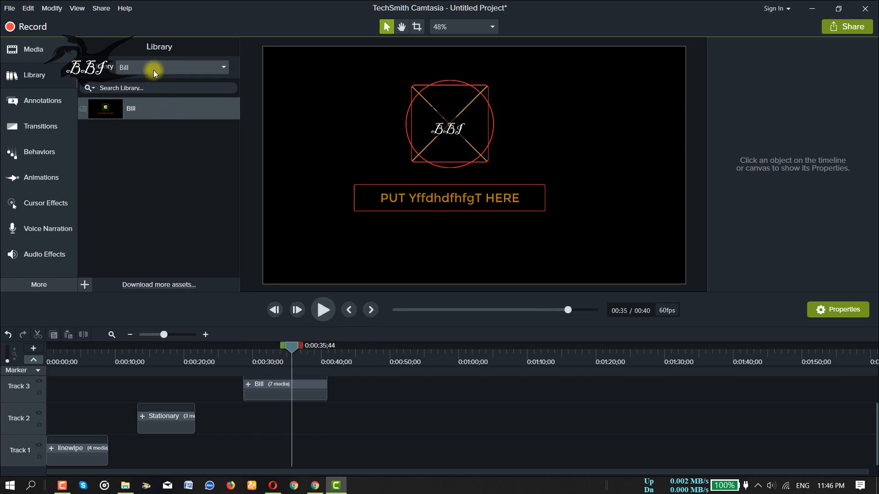
Review the available asset libraries and audio effects, and look through the media files in the project's media bin
{"action": "left_click", "coordinate": [153, 72]}
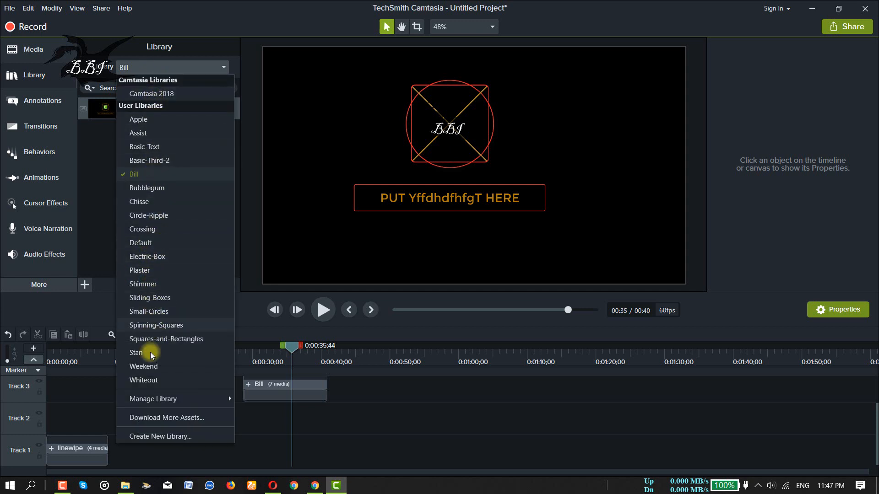
{"action": "left_click", "coordinate": [147, 49]}
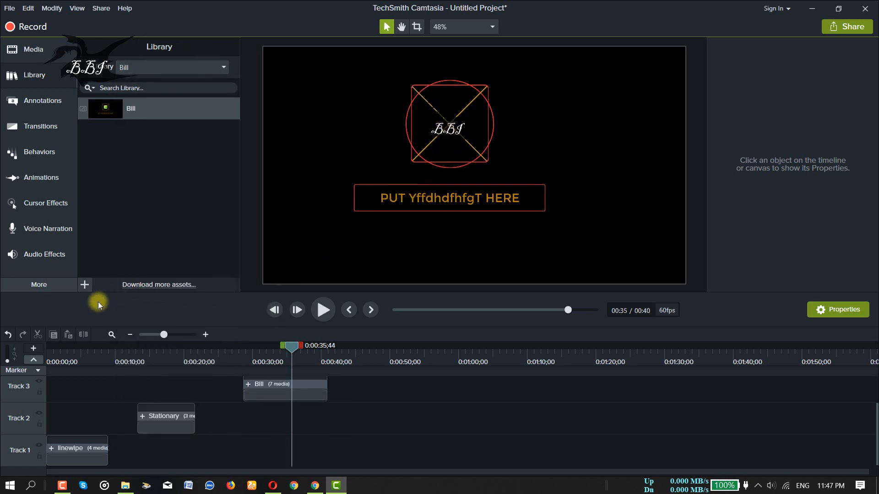
{"action": "left_click", "coordinate": [51, 260]}
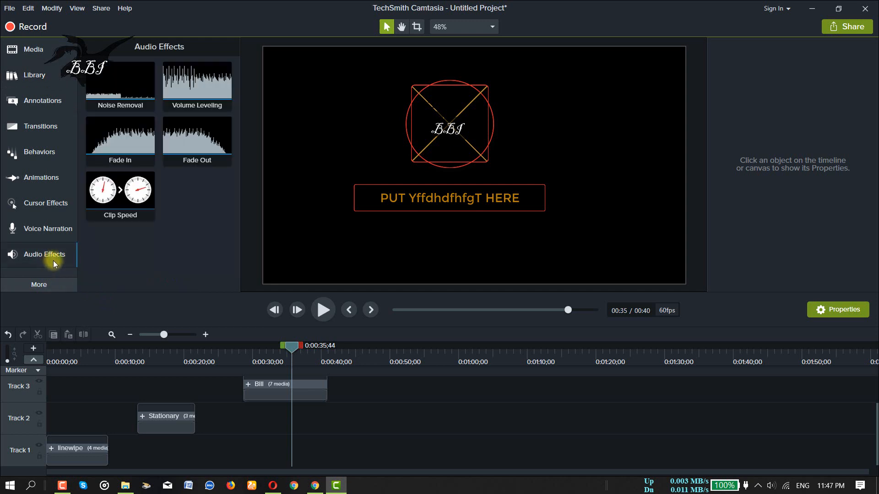
{"action": "left_click", "coordinate": [69, 283]}
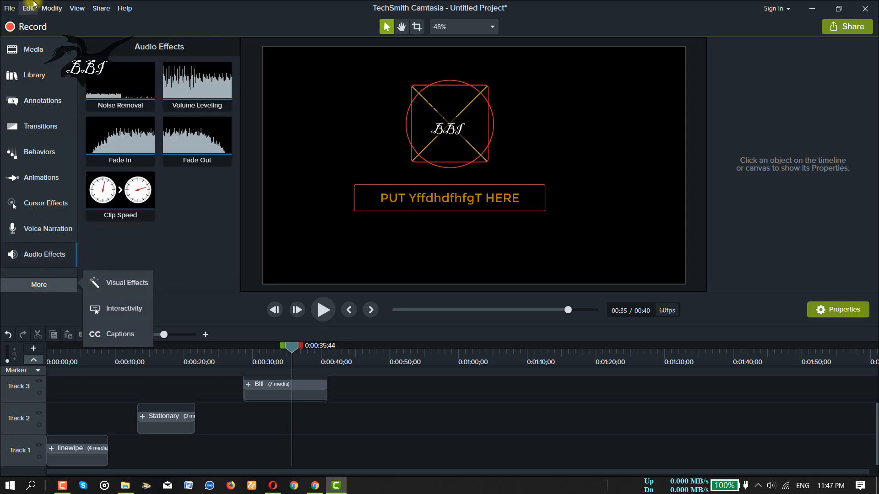
{"action": "left_click", "coordinate": [35, 44]}
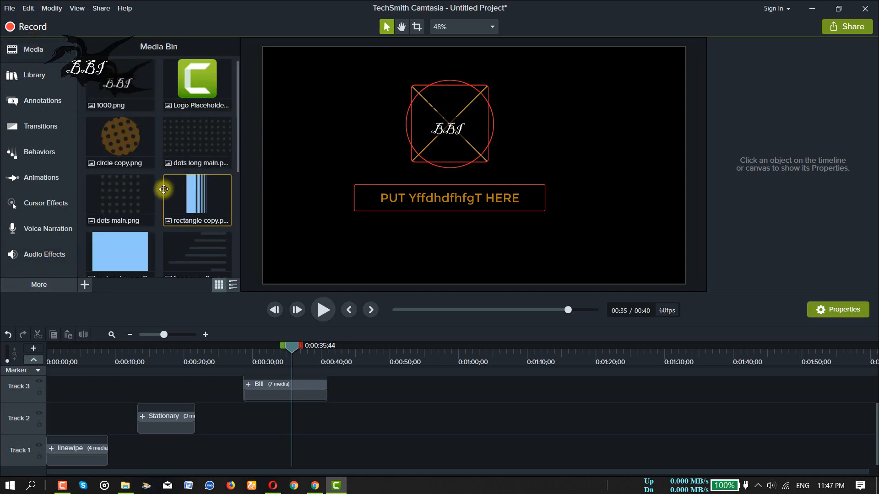
{"action": "scroll", "coordinate": [167, 189], "scroll_direction": "down", "scroll_amount": 3}
{"action": "scroll", "coordinate": [166, 188], "scroll_direction": "down", "scroll_amount": 2}
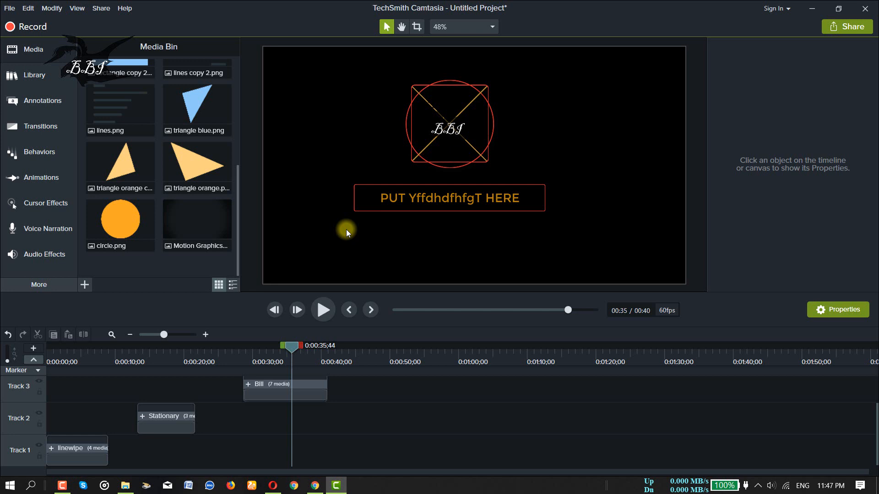
{"action": "scroll", "coordinate": [346, 230], "scroll_direction": "up", "scroll_amount": 5}
{"action": "scroll", "coordinate": [347, 230], "scroll_direction": "down", "scroll_amount": 5}
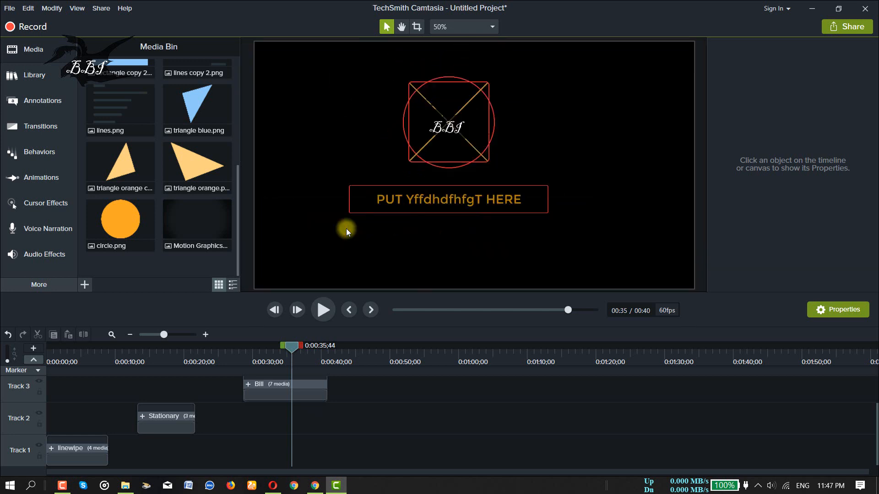
{"action": "left_click_drag", "start_coordinate": [236, 265], "coordinate": [235, 133]}
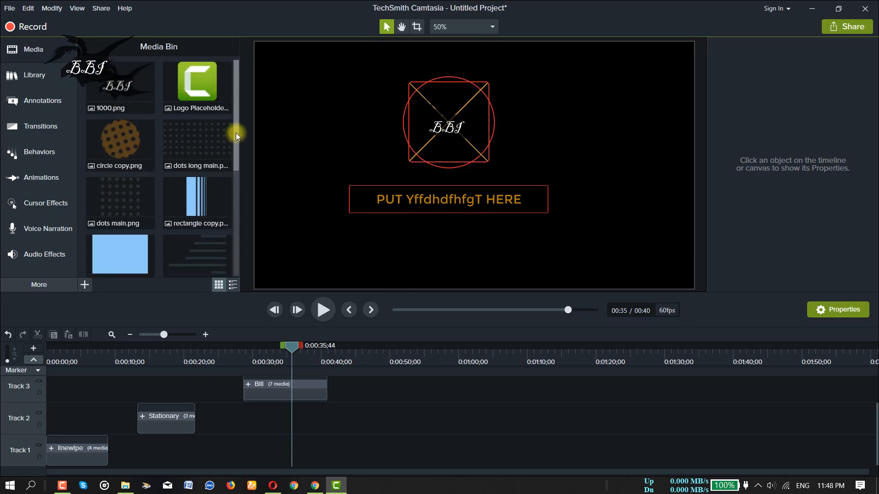
{"action": "left_click", "coordinate": [62, 486]}
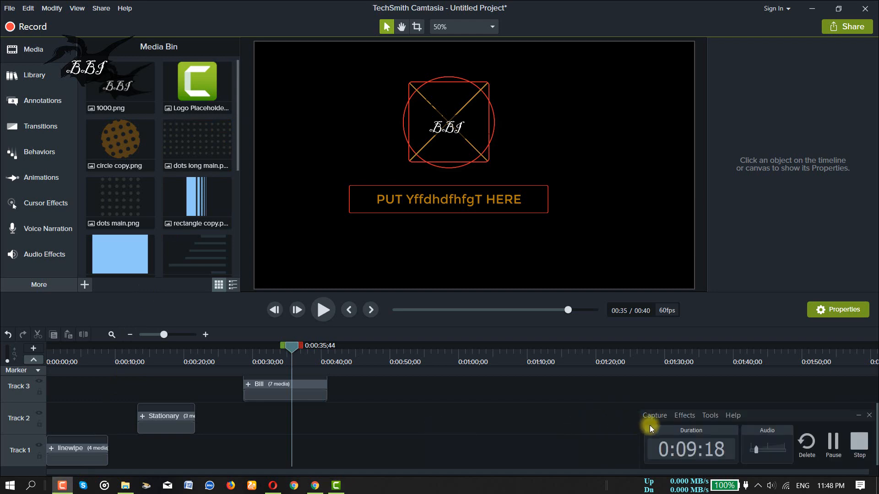
{"action": "left_click", "coordinate": [857, 451]}
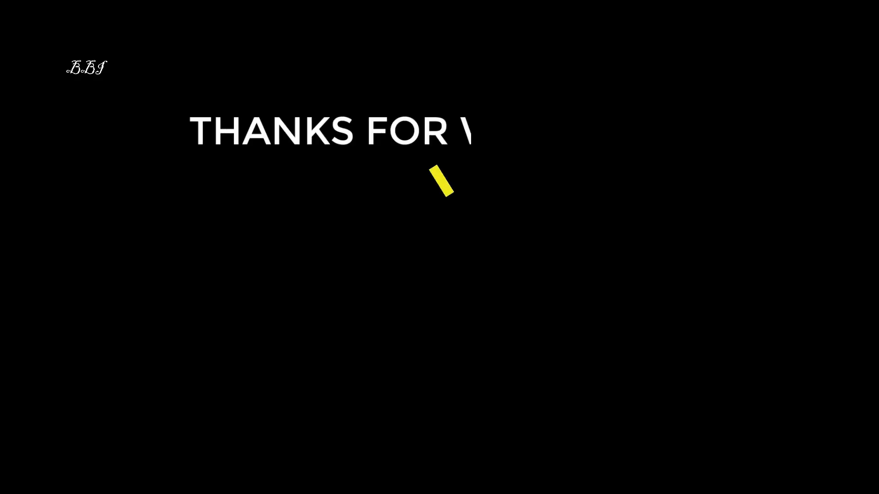